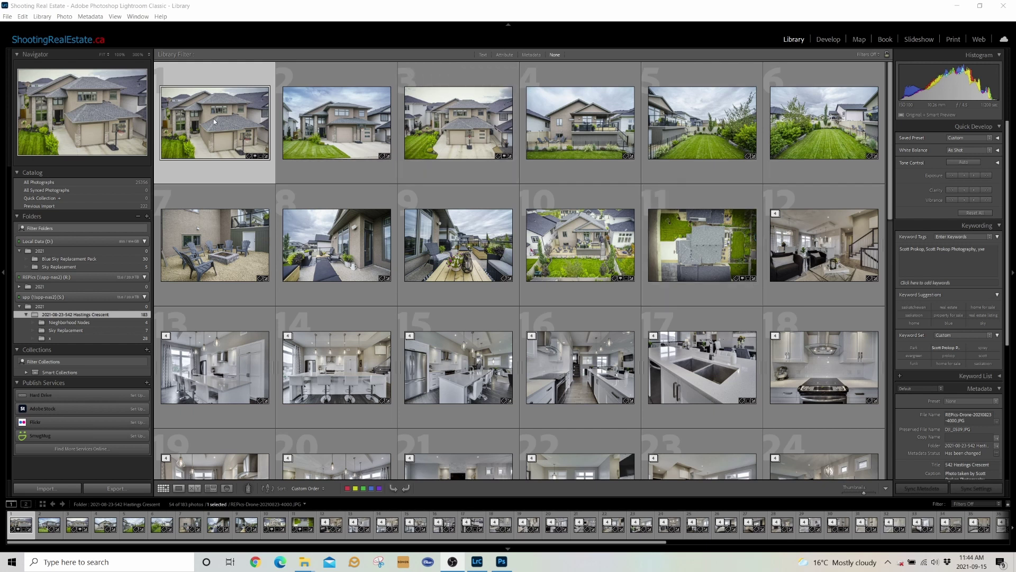
Step: Move photo 4001.ARW into the first spot of the Library grid
click(353, 116)
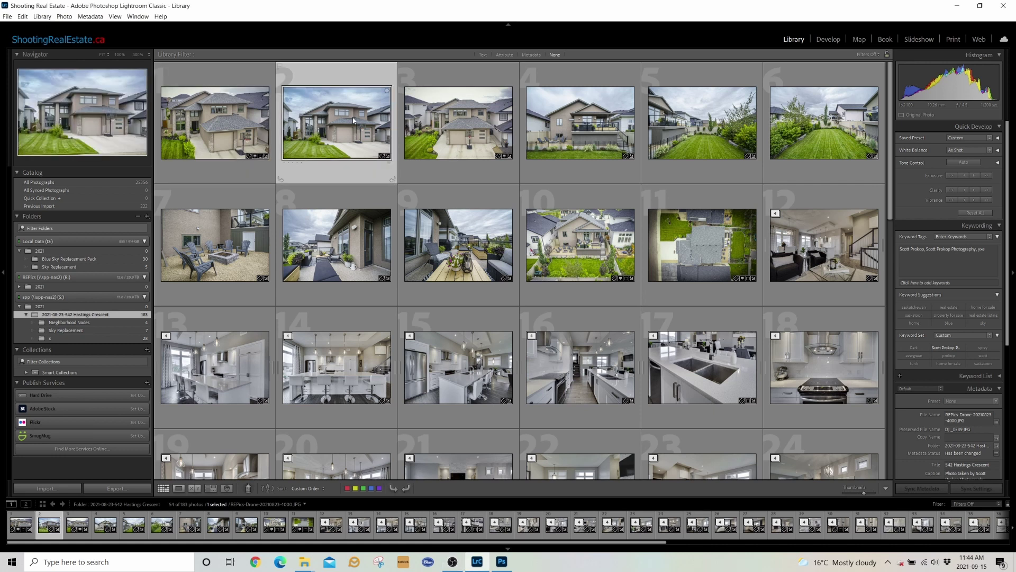
click(230, 133)
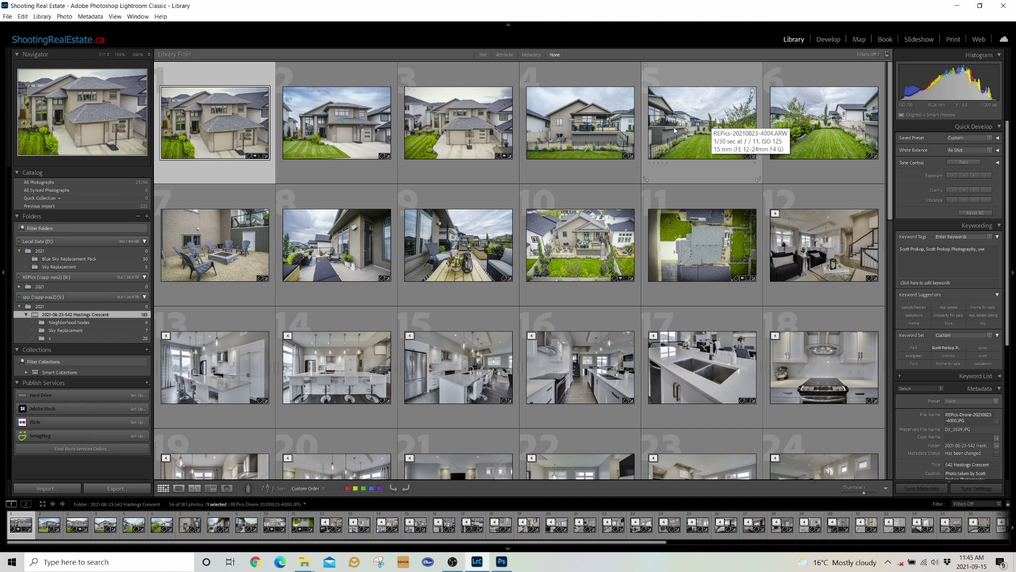
click(344, 133)
drag(344, 131, 231, 124)
Step: Select photos 1 through 9, leaving photo 7 out, for eight selected
click(232, 120)
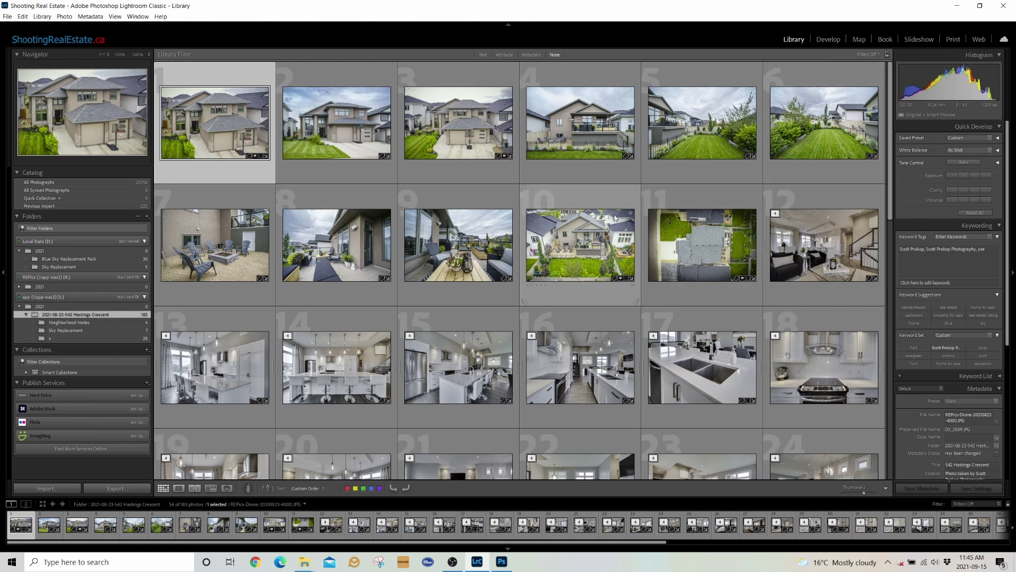
shift+click(473, 247)
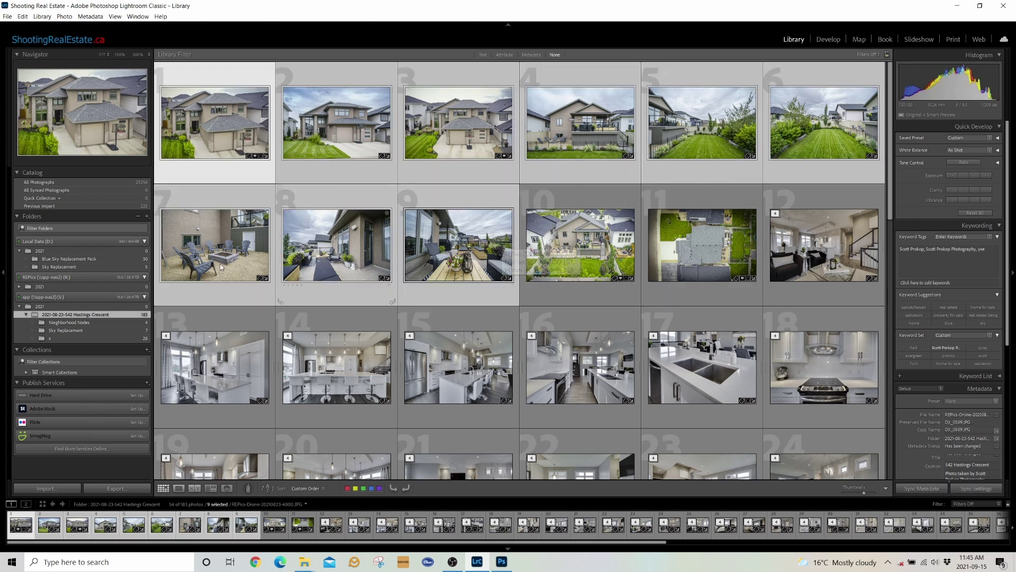
ctrl+click(214, 245)
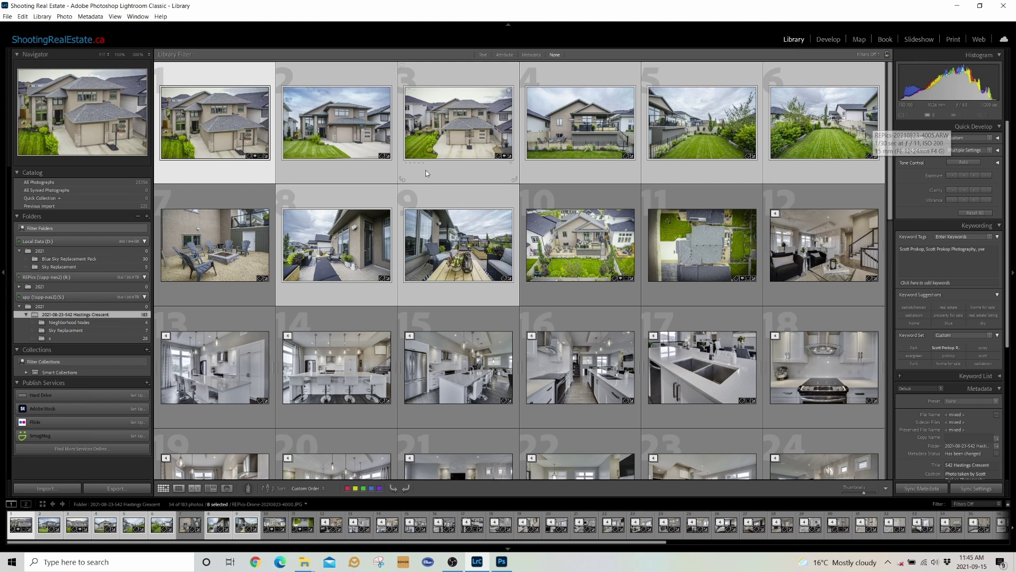
Step: Open the eight selected photos in Photoshop 2021 as copies with Lightroom adjustments
right_click(217, 124)
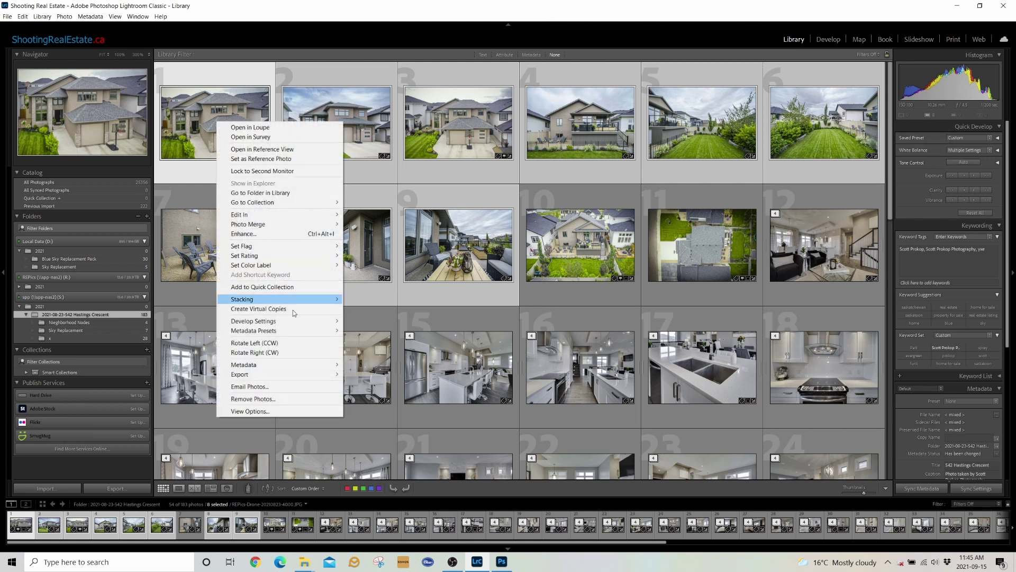
mouse_move(297, 219)
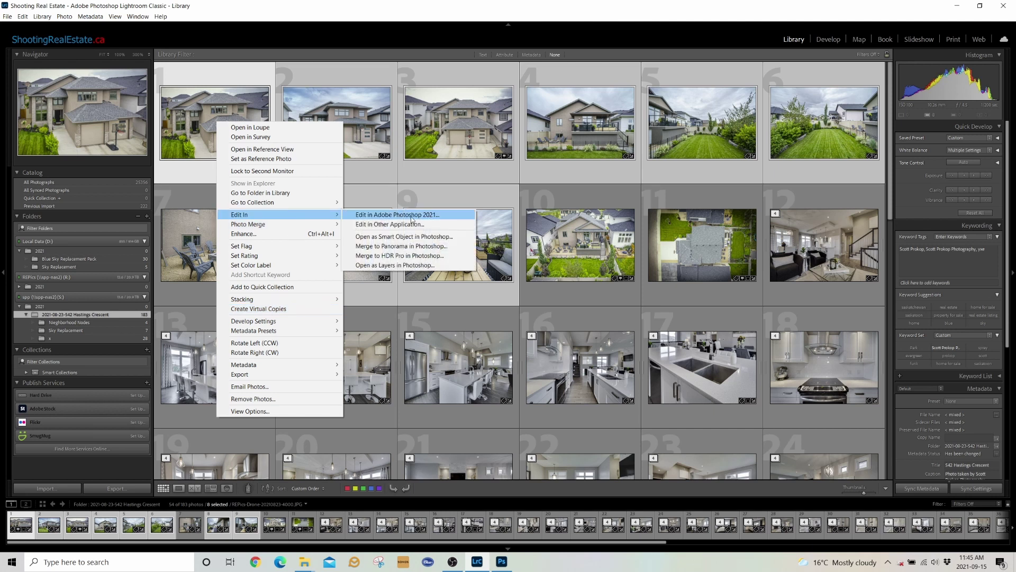
click(382, 215)
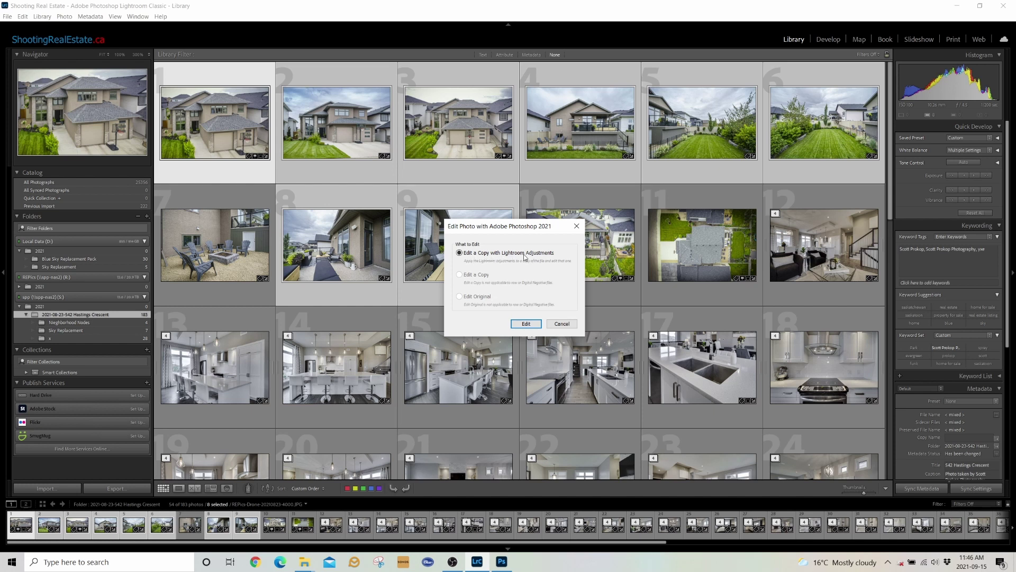
click(528, 324)
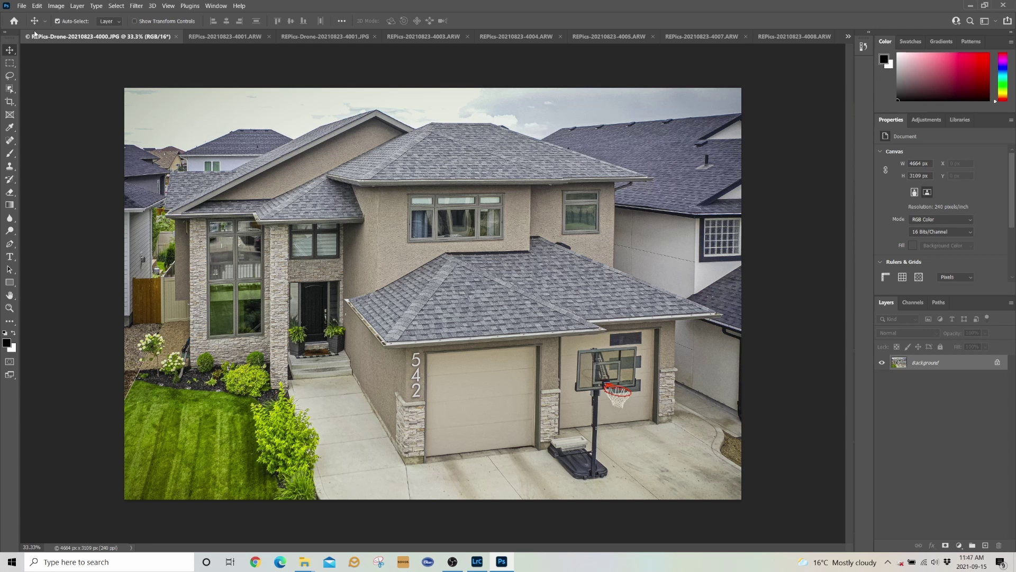
Step: Start Sky Replacement on drone photo 4000.JPG and pick the first Blue Skies preset
click(33, 8)
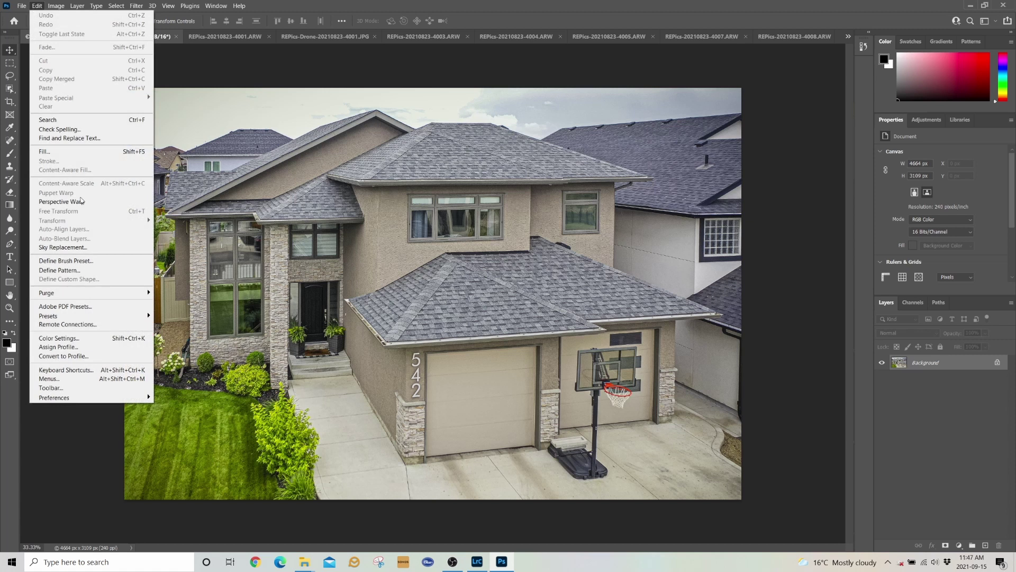
click(81, 248)
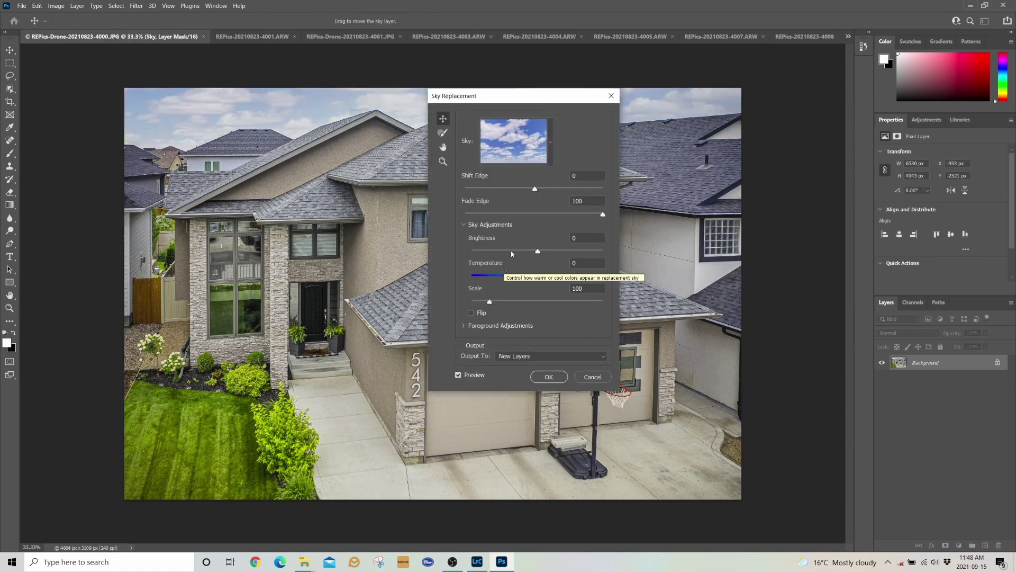
click(552, 144)
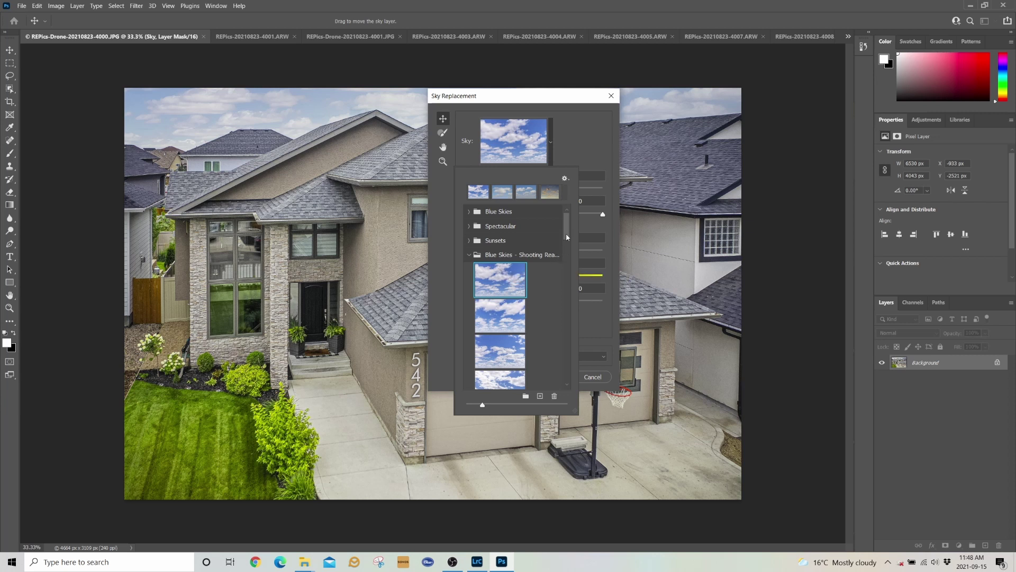
scroll(545, 239, down, 3)
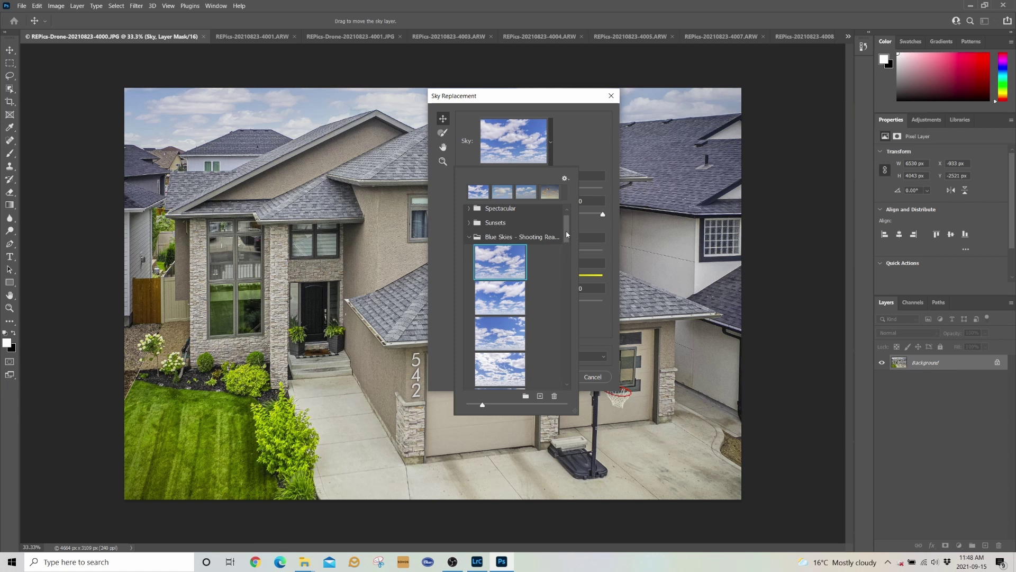
drag(567, 232, 572, 260)
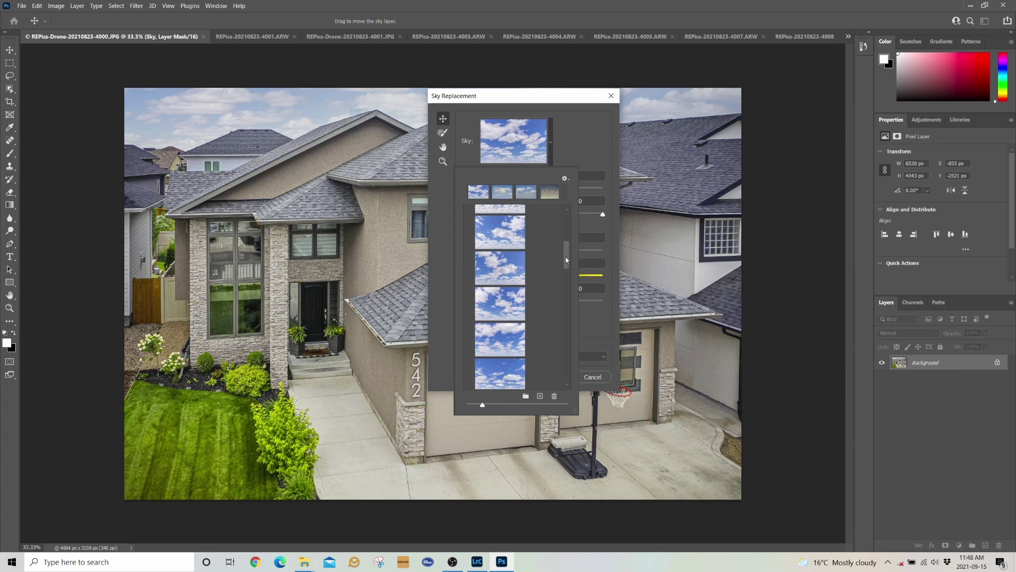
drag(566, 260, 566, 263)
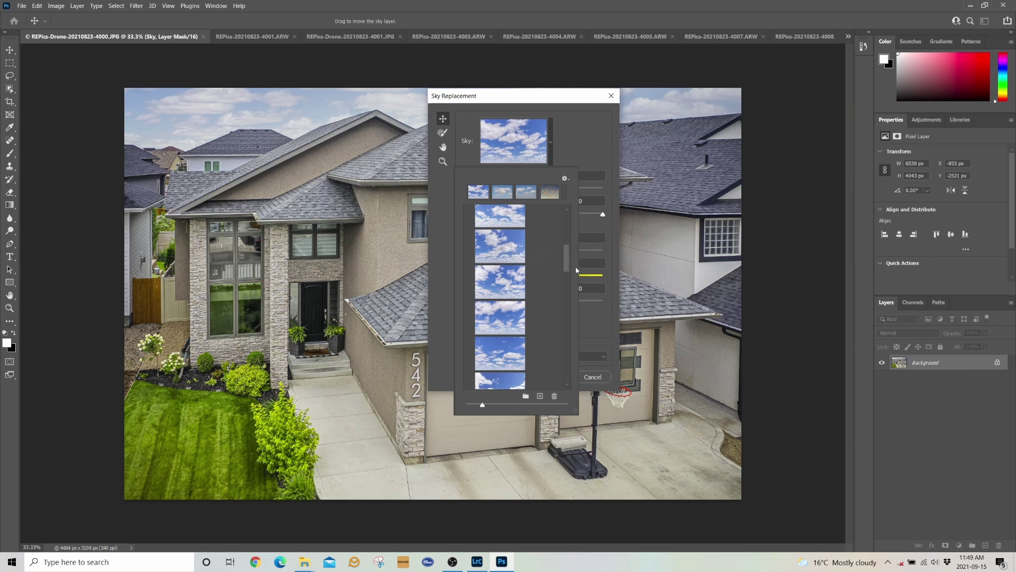
drag(564, 268, 566, 236)
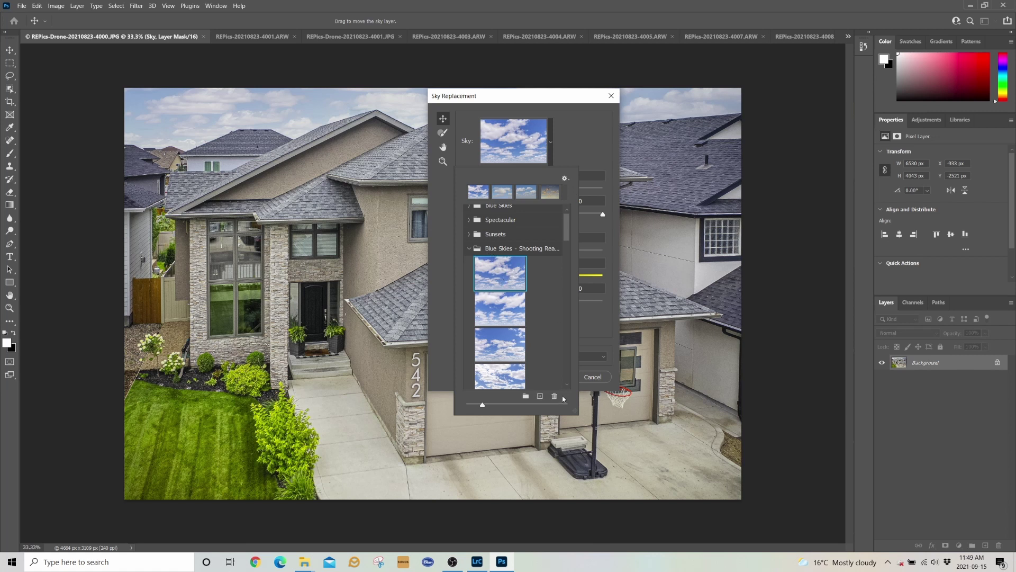
click(589, 136)
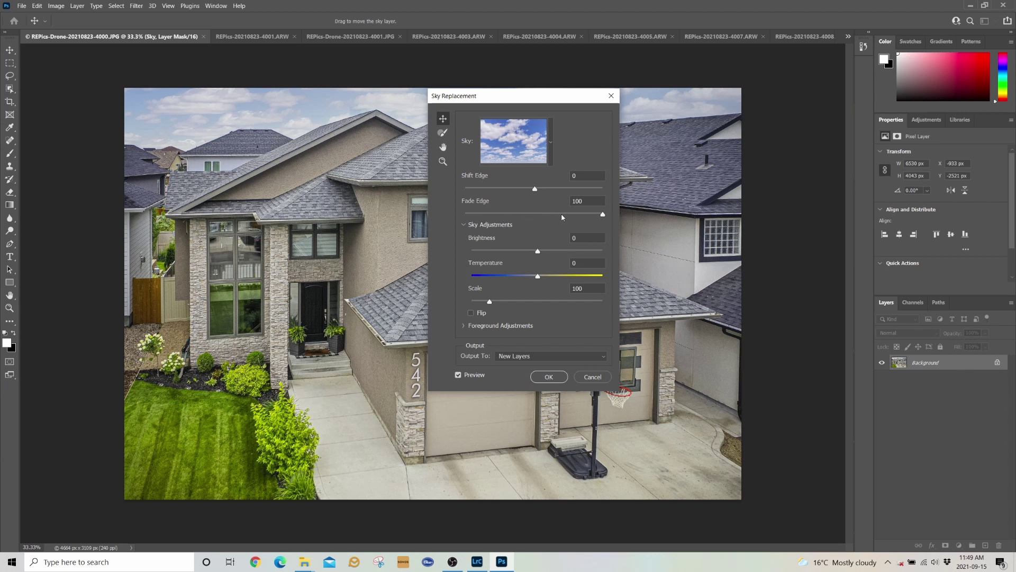
Step: Lower Fade Edge to 11, keep Output To New Layers, and apply the sky
drag(603, 215, 587, 217)
mouse_move(486, 230)
mouse_down()
mouse_move(537, 230)
mouse_move(480, 220)
mouse_up()
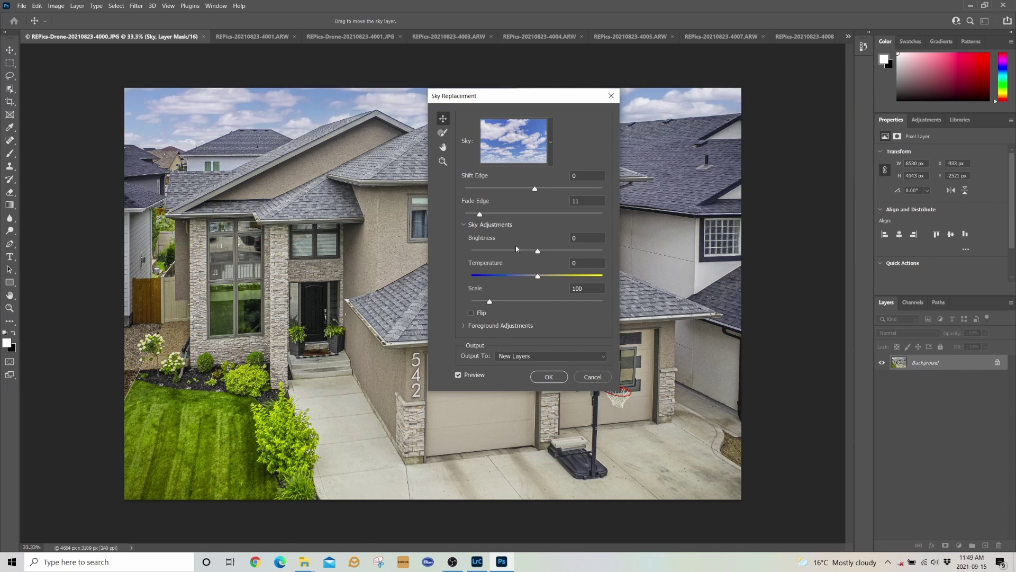
click(521, 356)
click(587, 339)
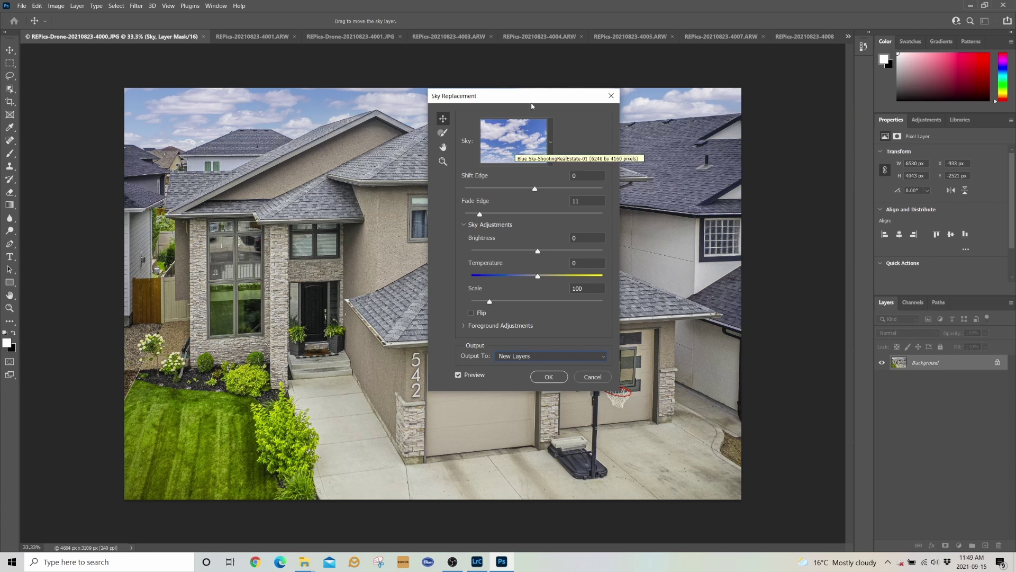
drag(515, 99, 595, 176)
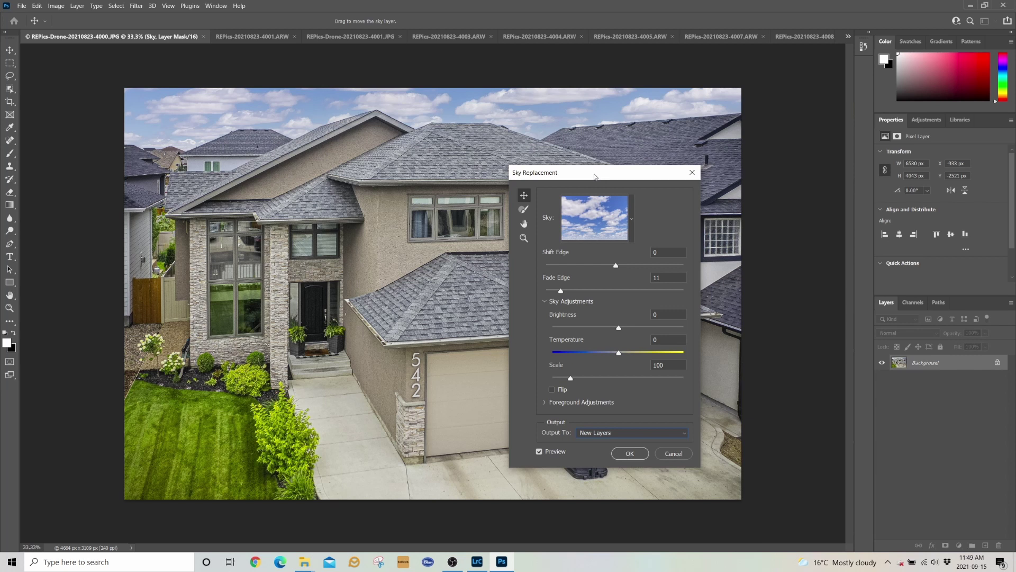
click(641, 455)
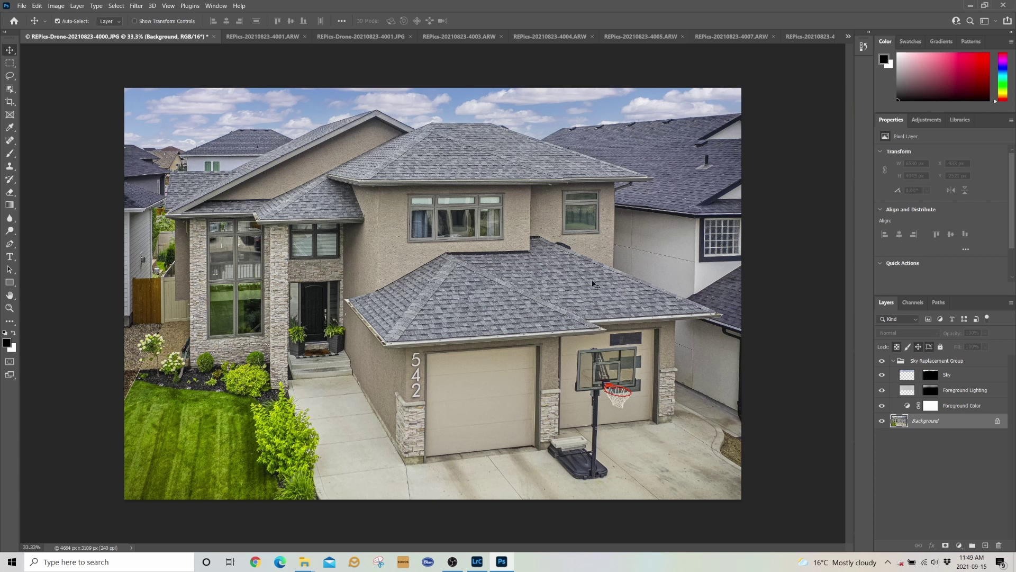
Step: Toggle the new sky on and off to compare with the original grey sky
click(883, 376)
click(882, 376)
click(883, 376)
Step: Set up a larger, fully soft black brush on the Sky mask, then select the Background layer
click(930, 374)
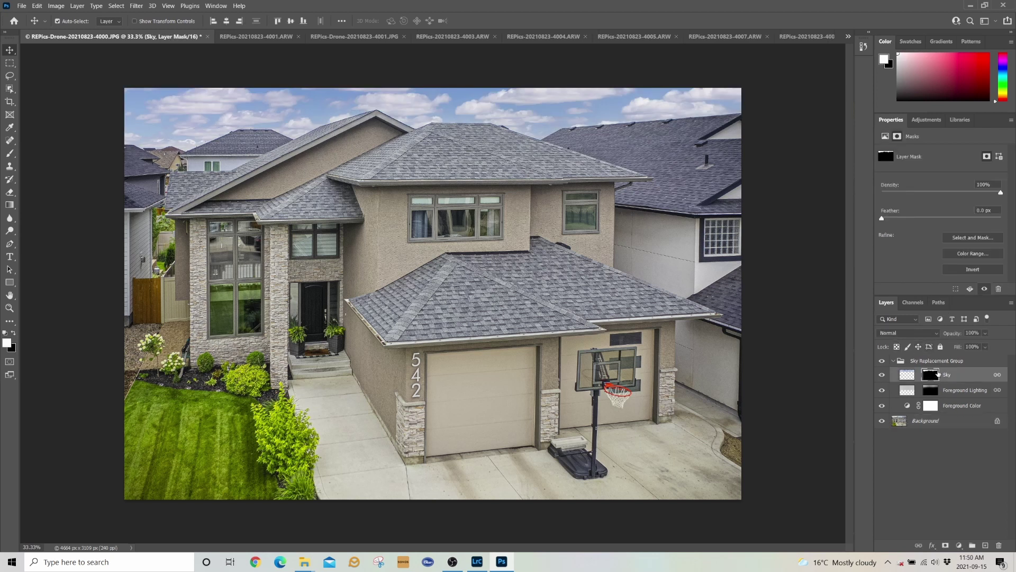
key(b)
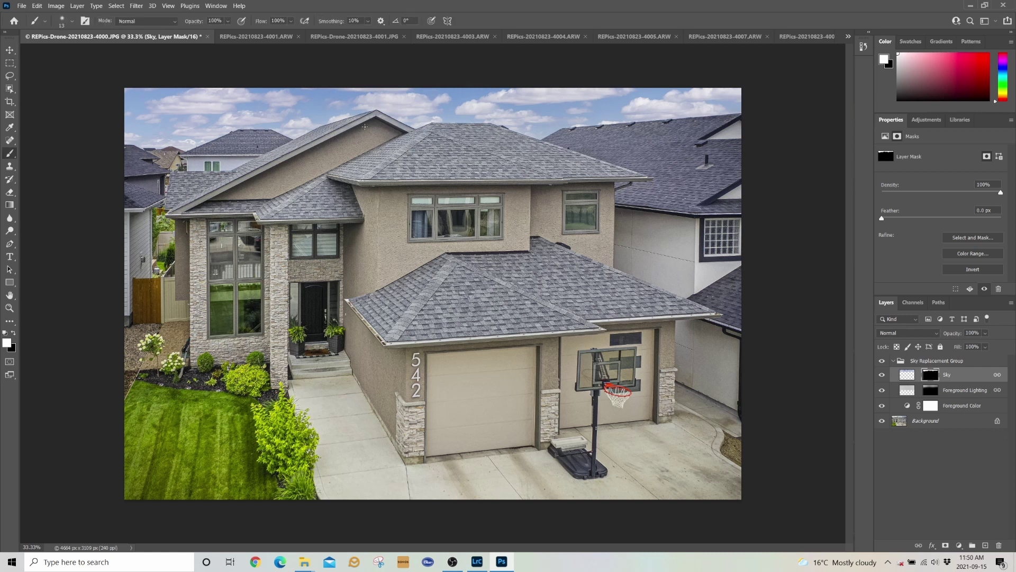
key(bracketright)
key(bracketright)
key(bracketright)
key(bracketright)
key(bracketright)
key(bracketright)
key(bracketright)
click(61, 23)
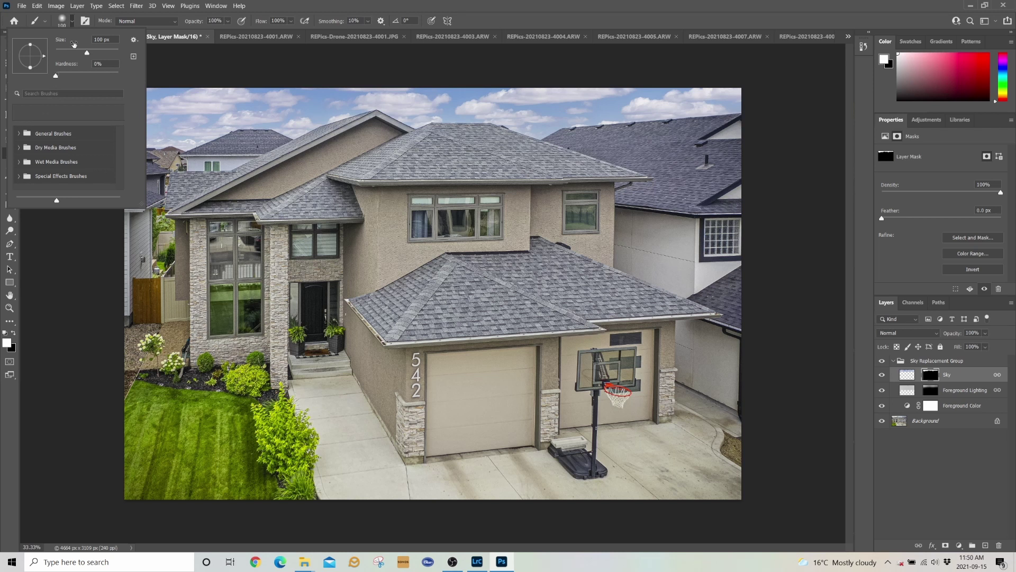
click(55, 77)
click(402, 133)
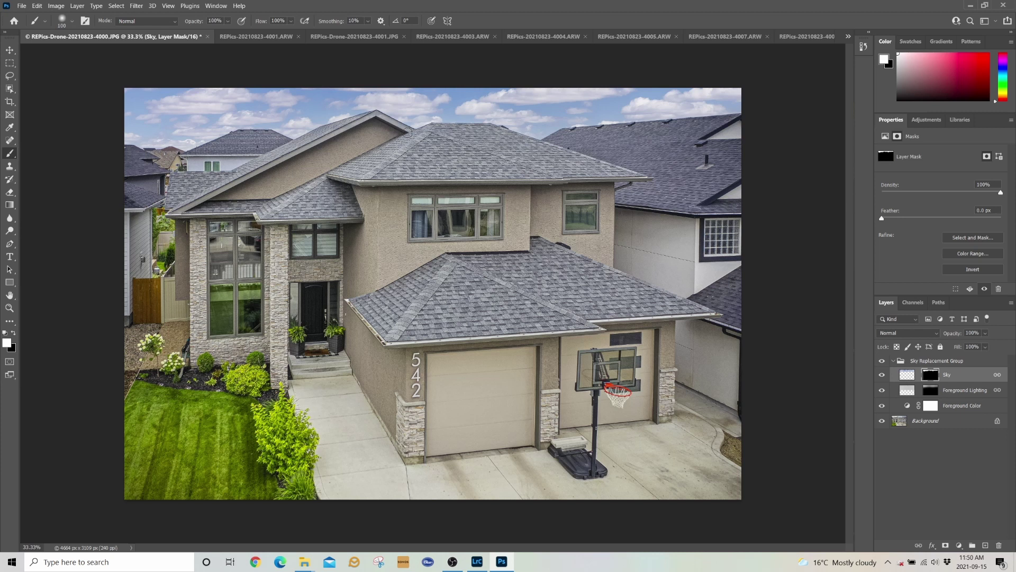
key(x)
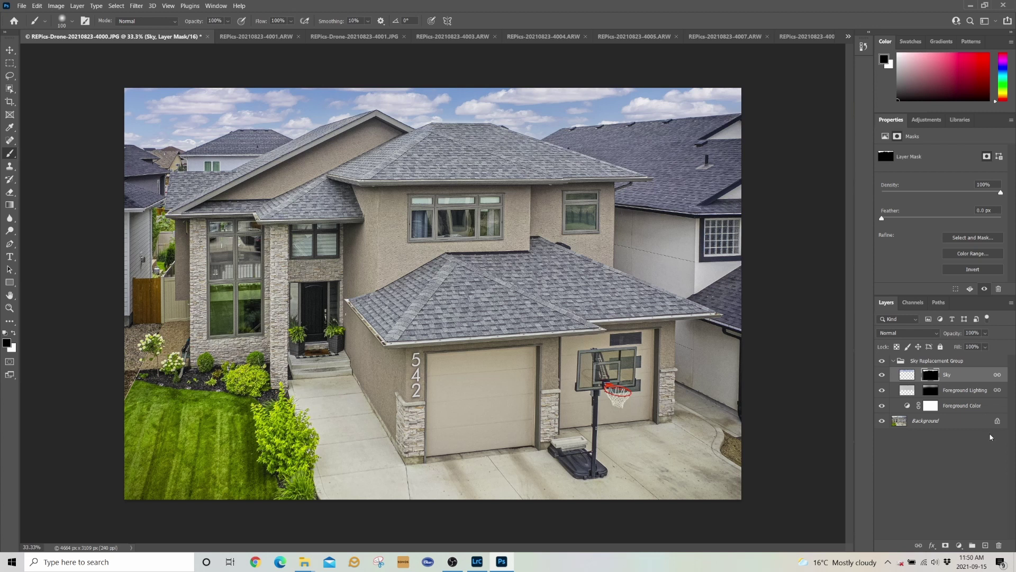
click(932, 421)
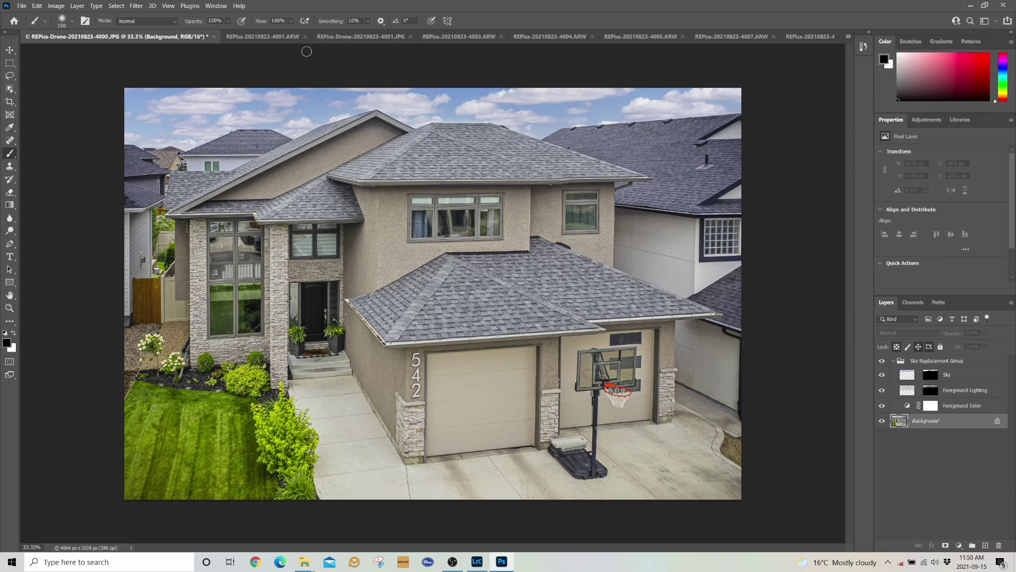
Step: On photo 4001.ARW, start Sky Replacement and choose the third blue cloudy sky preset
key(v)
click(248, 38)
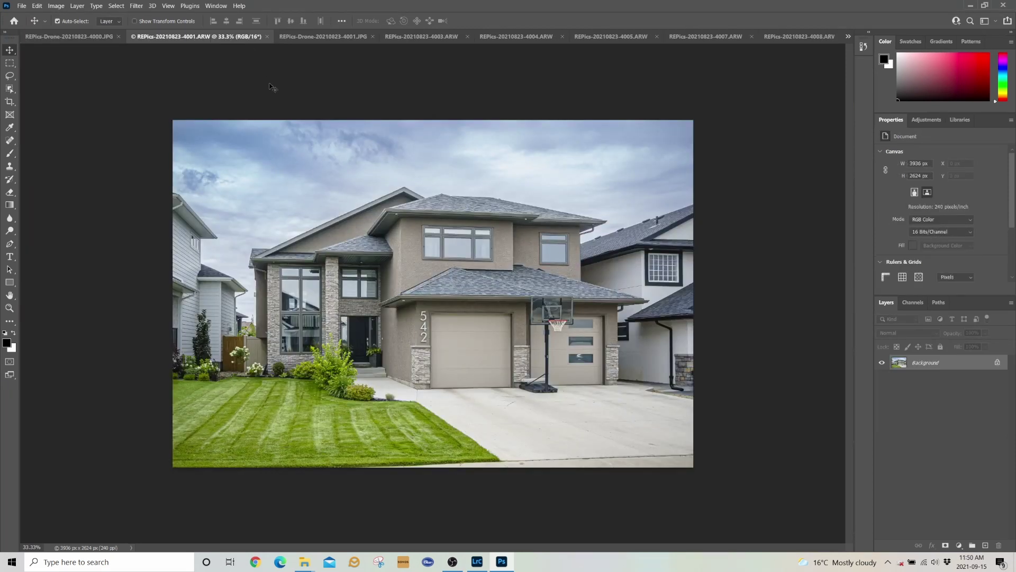
click(37, 6)
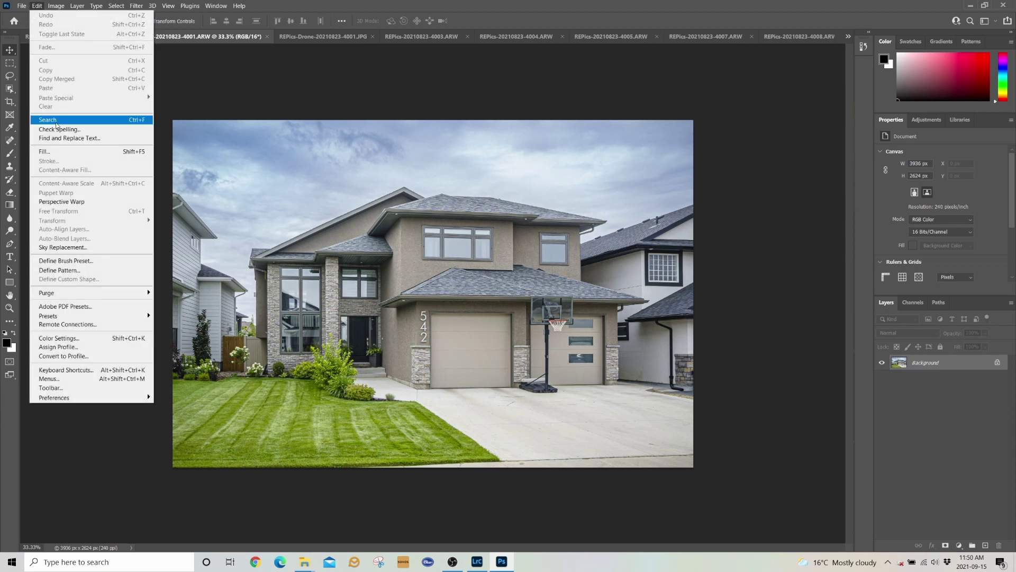
click(61, 247)
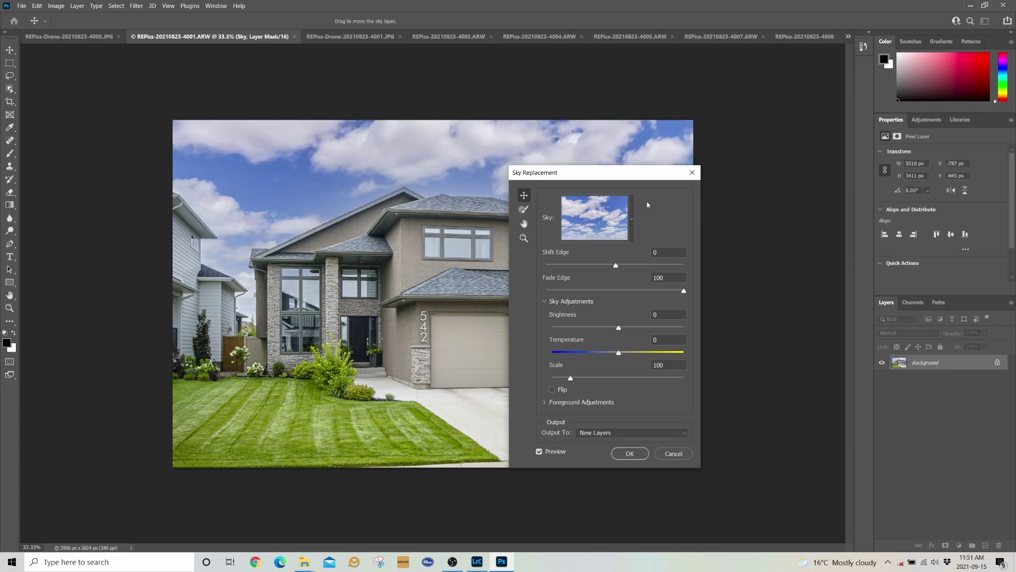
click(629, 233)
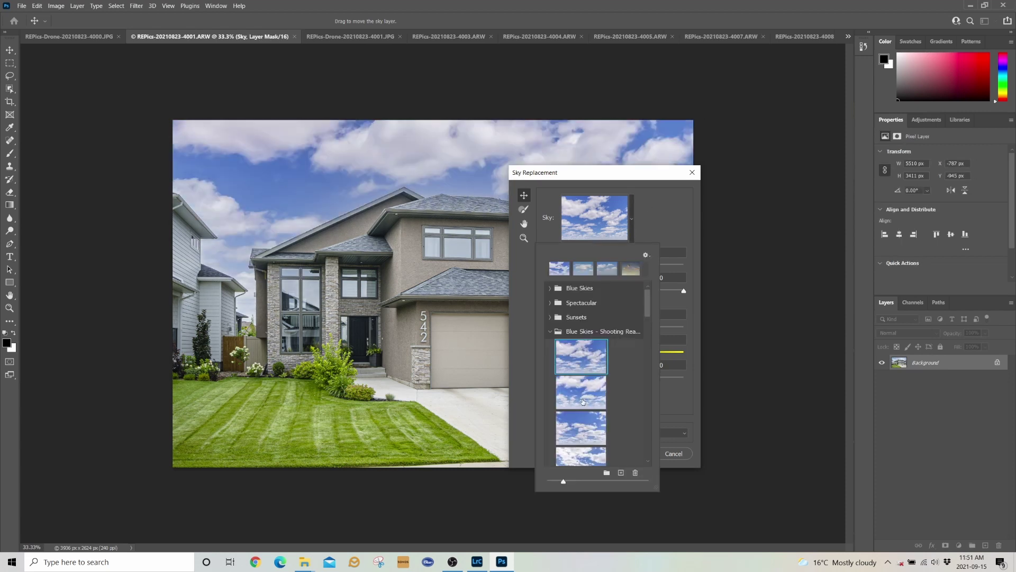
click(584, 418)
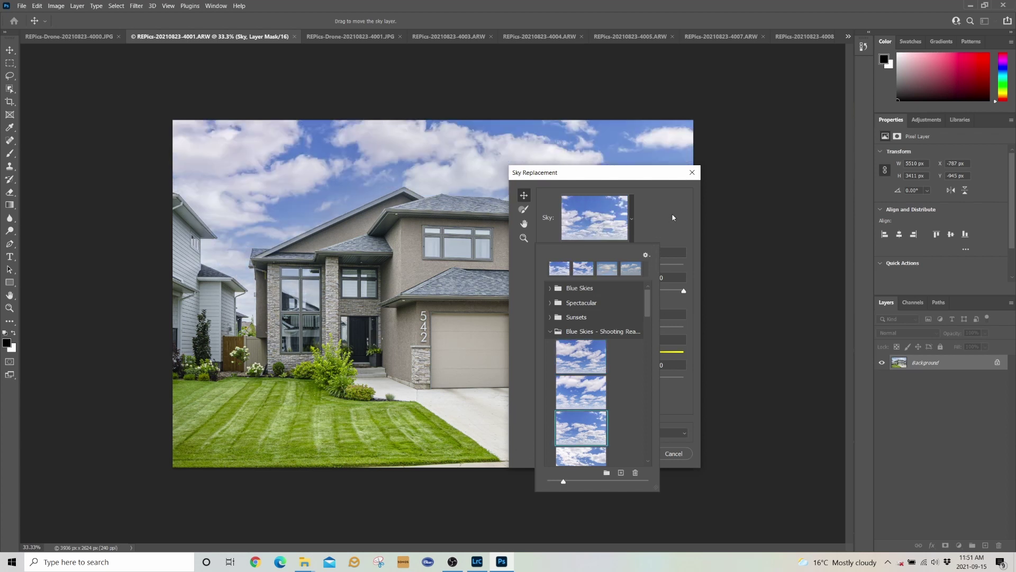
click(673, 217)
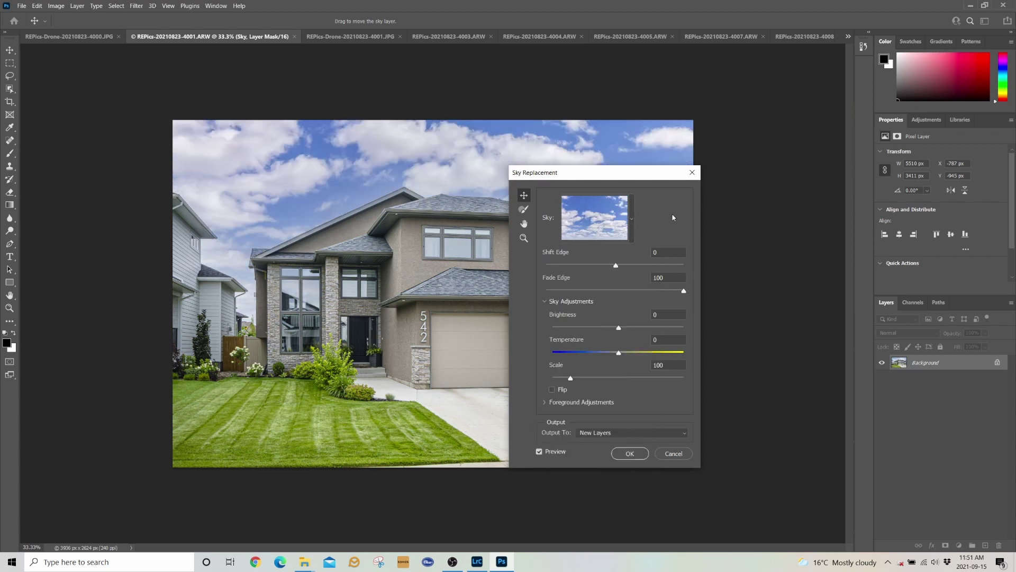
Step: Try flipping the sky, compare it with the original, and apply the replacement unflipped
click(552, 389)
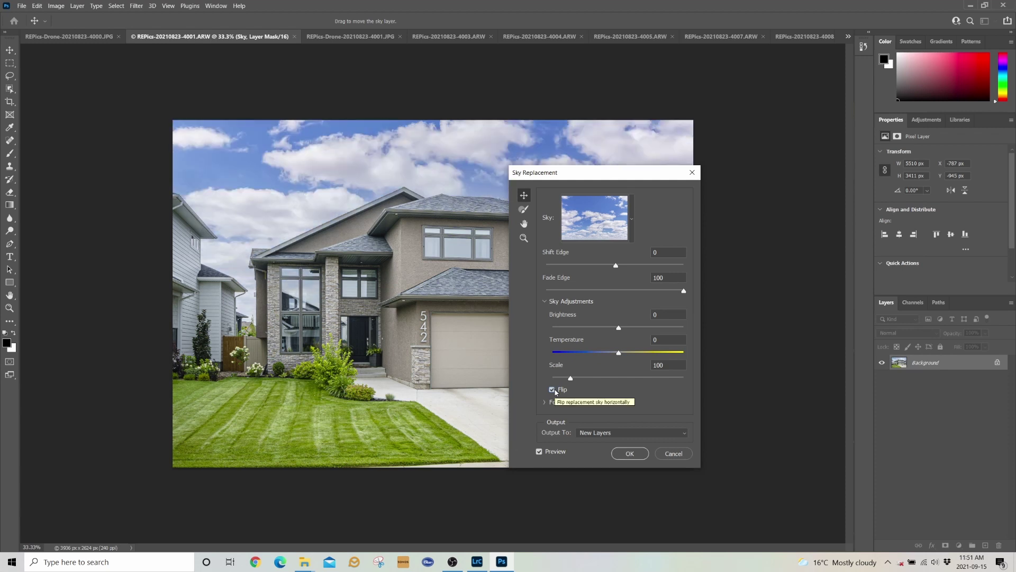
click(553, 390)
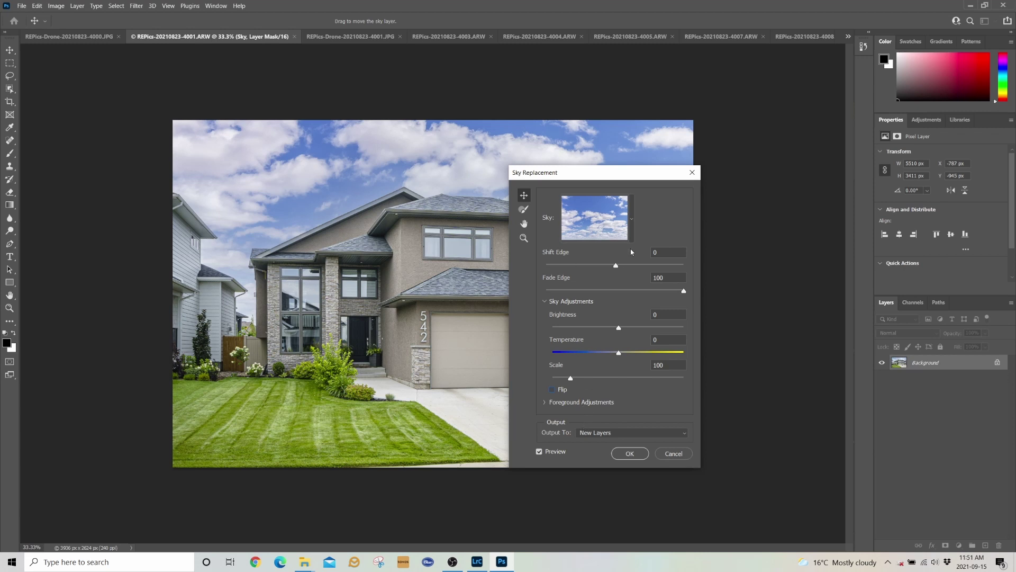
drag(618, 179, 827, 155)
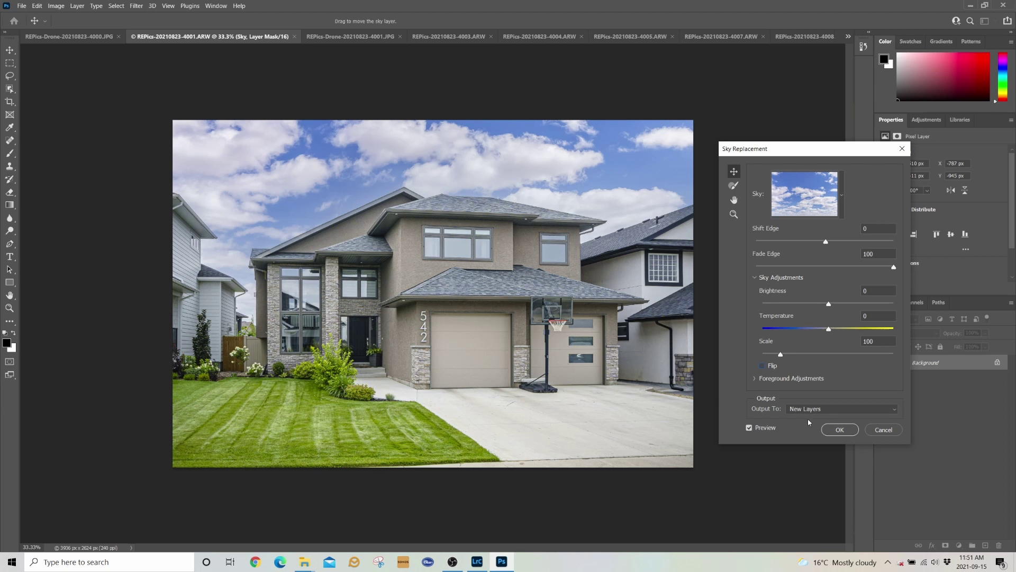
click(776, 428)
click(774, 429)
click(772, 429)
click(772, 429)
click(772, 429)
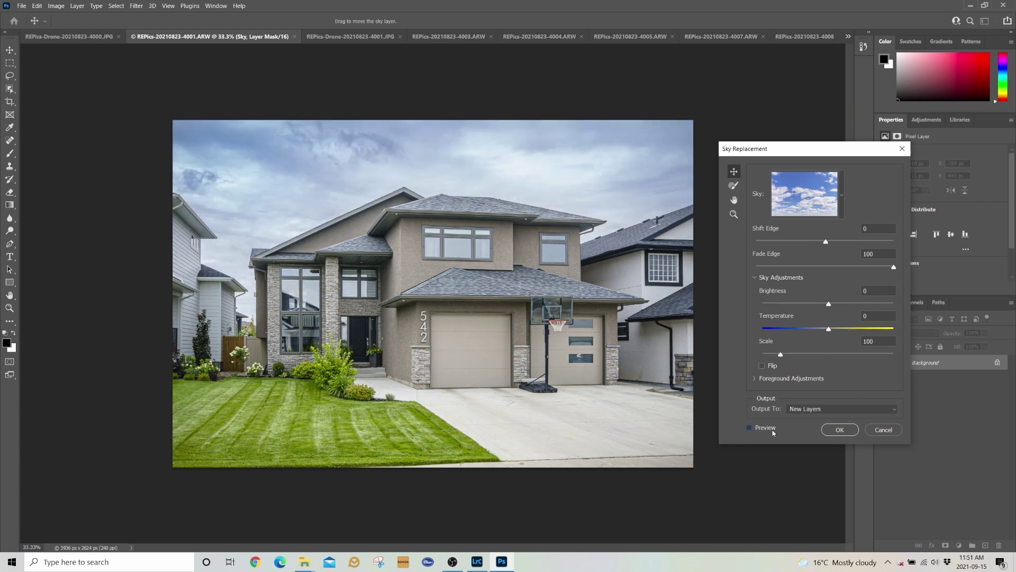
click(773, 432)
click(838, 428)
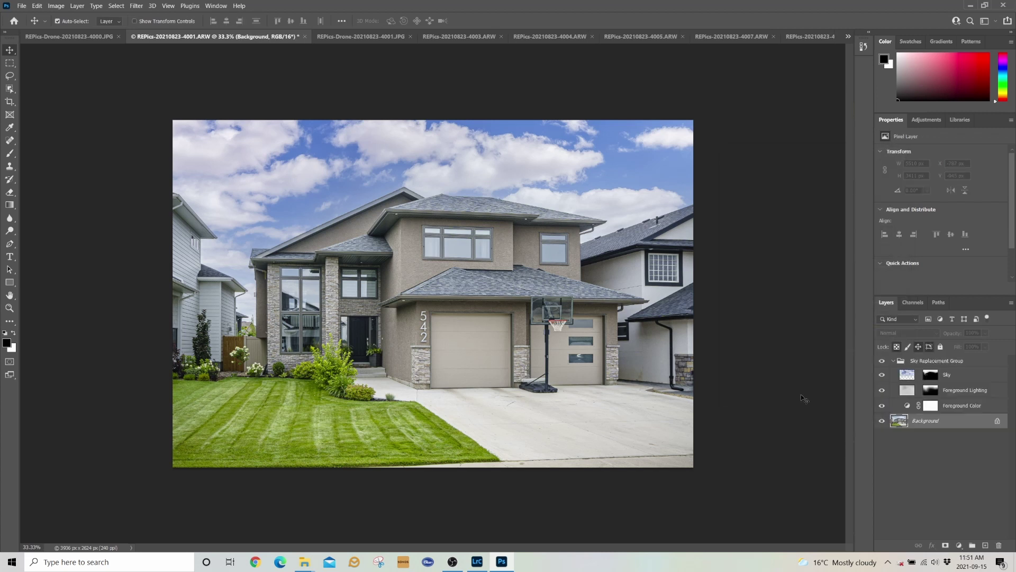
Step: Select the Sky mask with the Brush tool, then switch to the 4003.ARW backyard photo
click(929, 377)
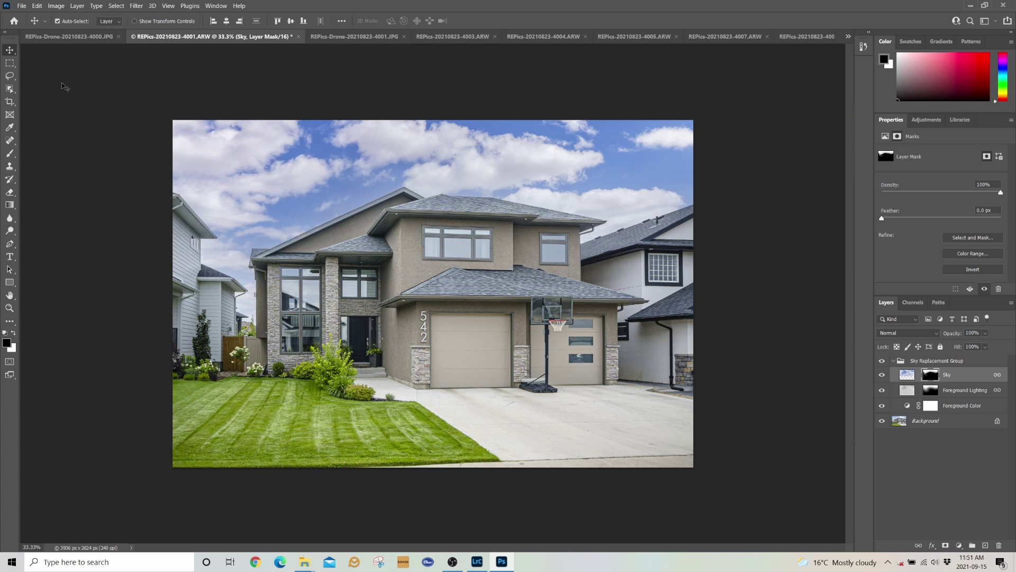
key(b)
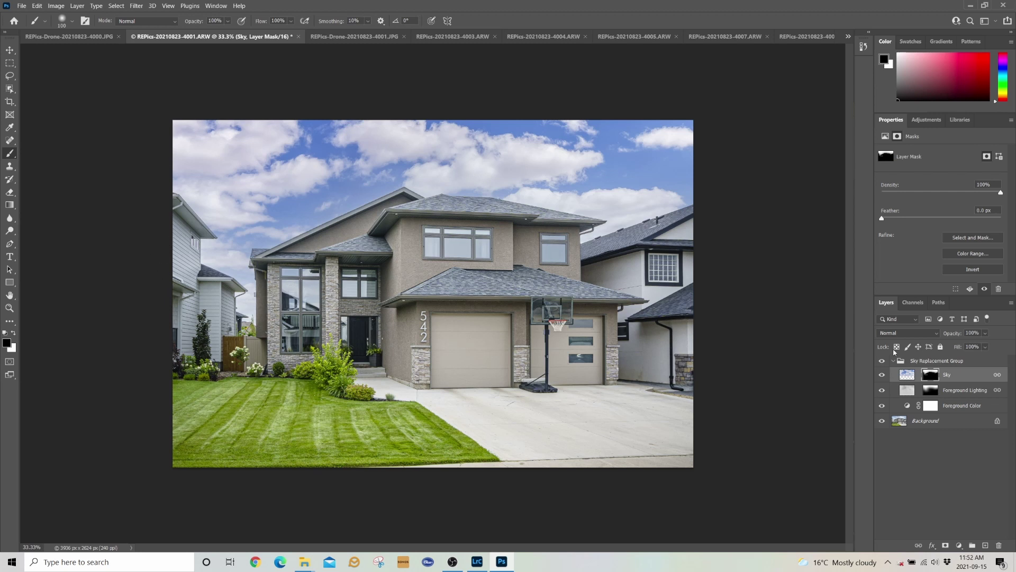
click(348, 42)
click(464, 40)
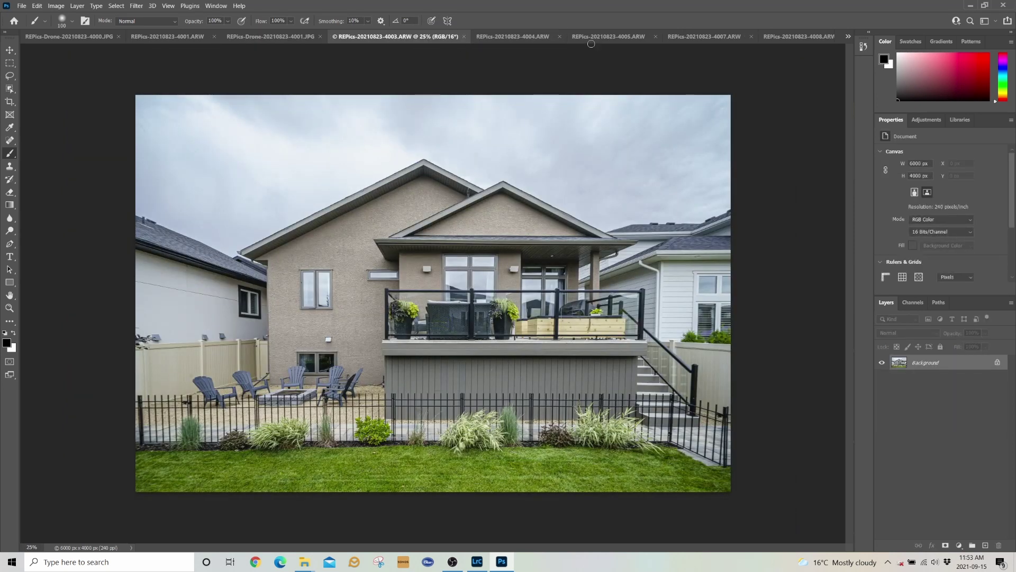
Step: Start Sky Replacement on backyard photo 4004.ARW and set Fade Edge to 0
click(523, 43)
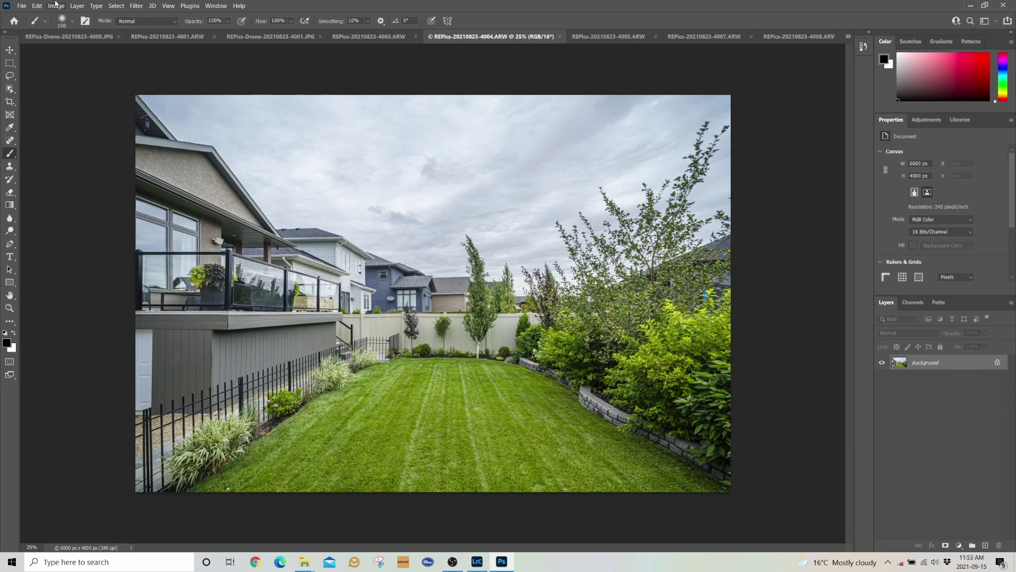
click(37, 6)
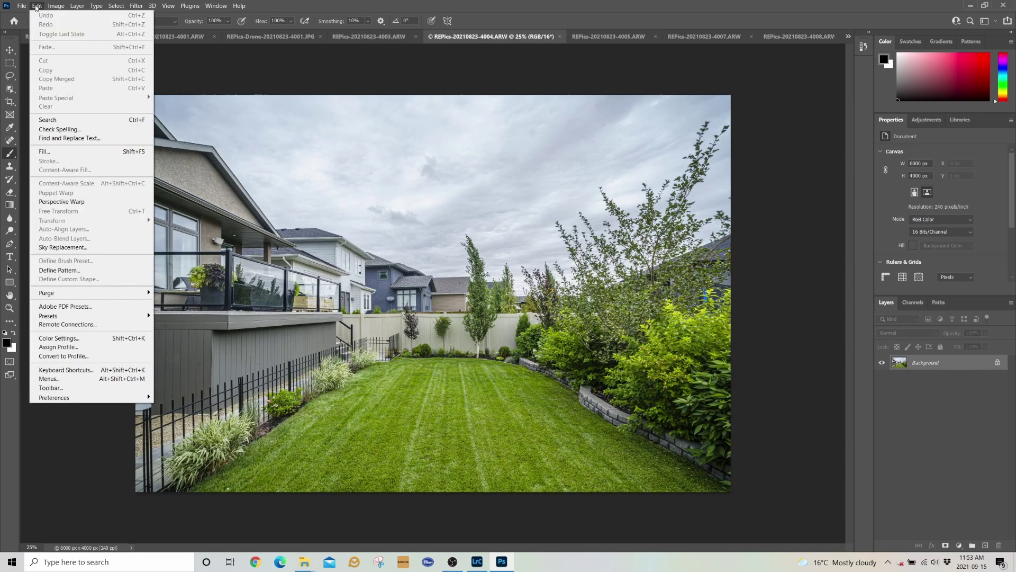
click(76, 247)
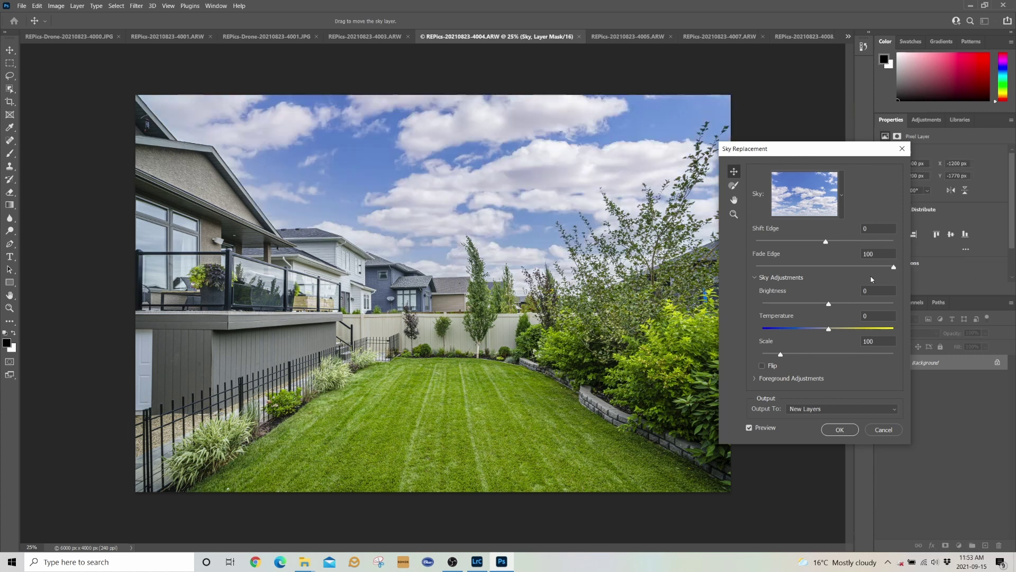
click(770, 265)
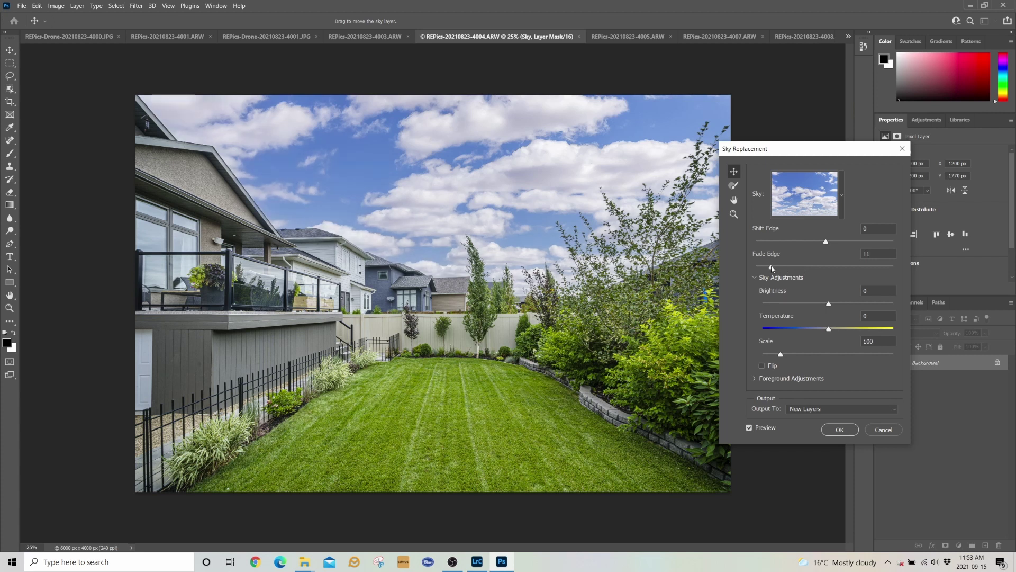
drag(772, 268, 847, 265)
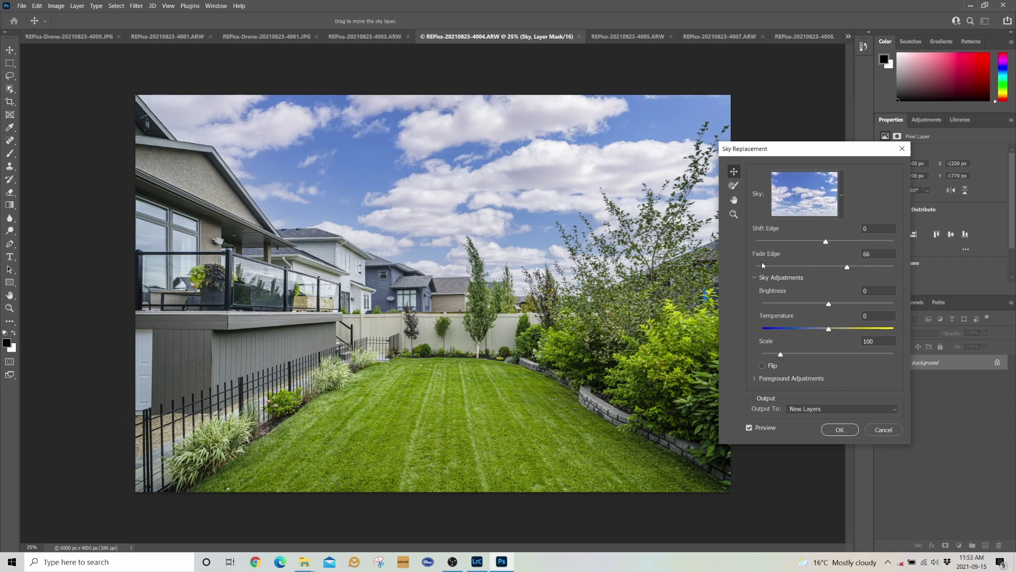
drag(761, 265, 756, 268)
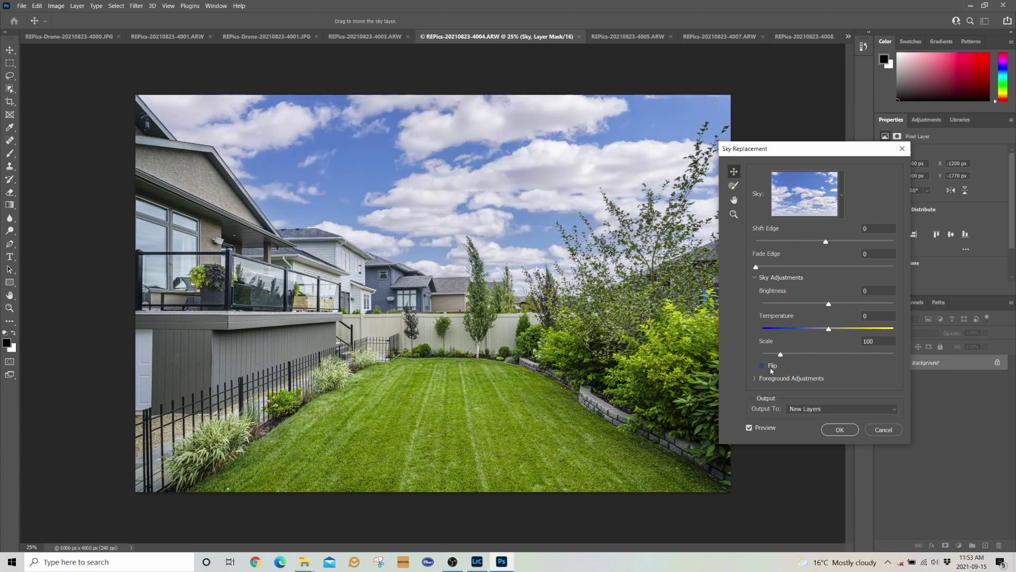
Step: Choose the first blue cloudy sky preset and apply the replacement
click(828, 197)
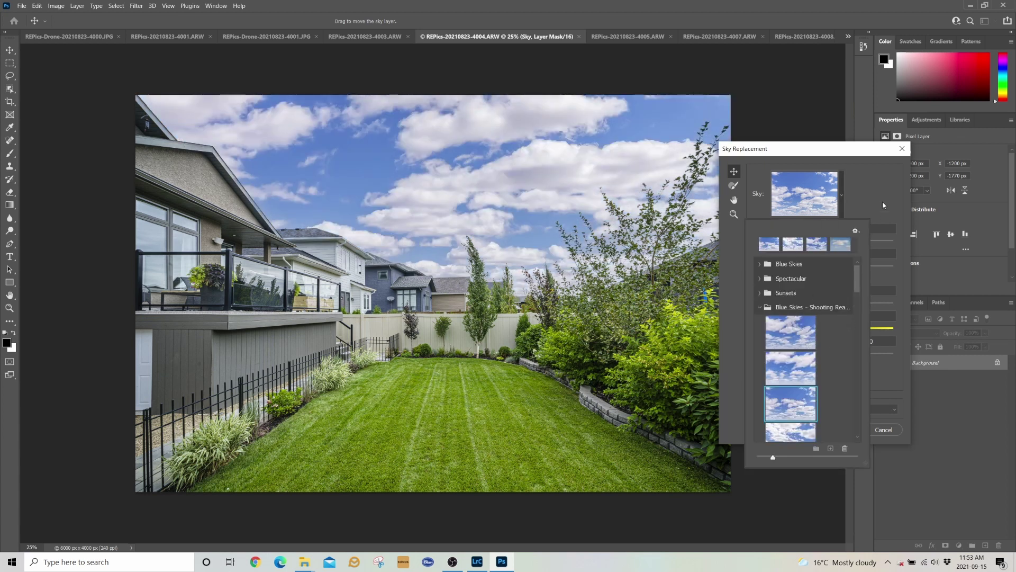
click(790, 332)
click(881, 191)
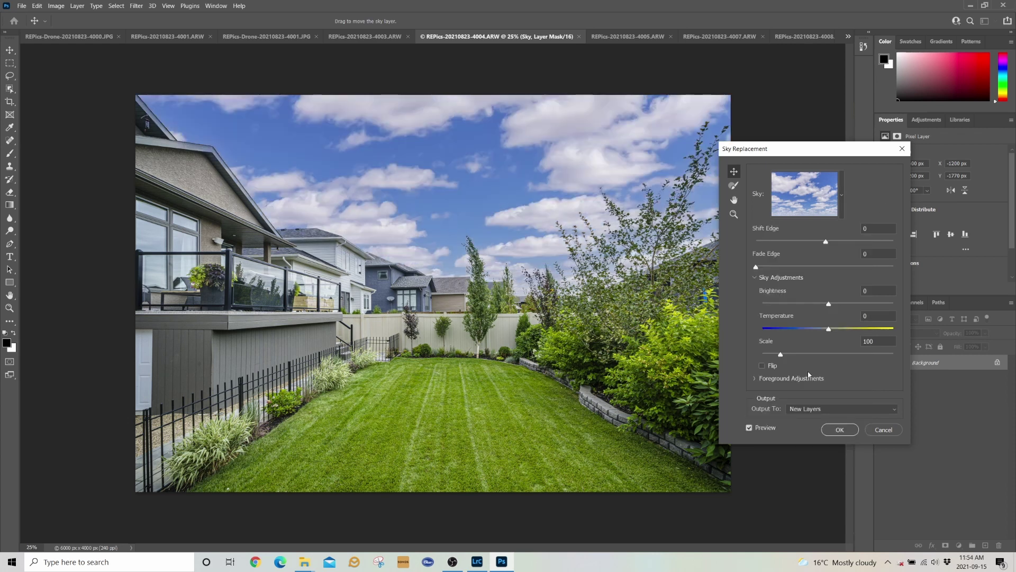
click(838, 430)
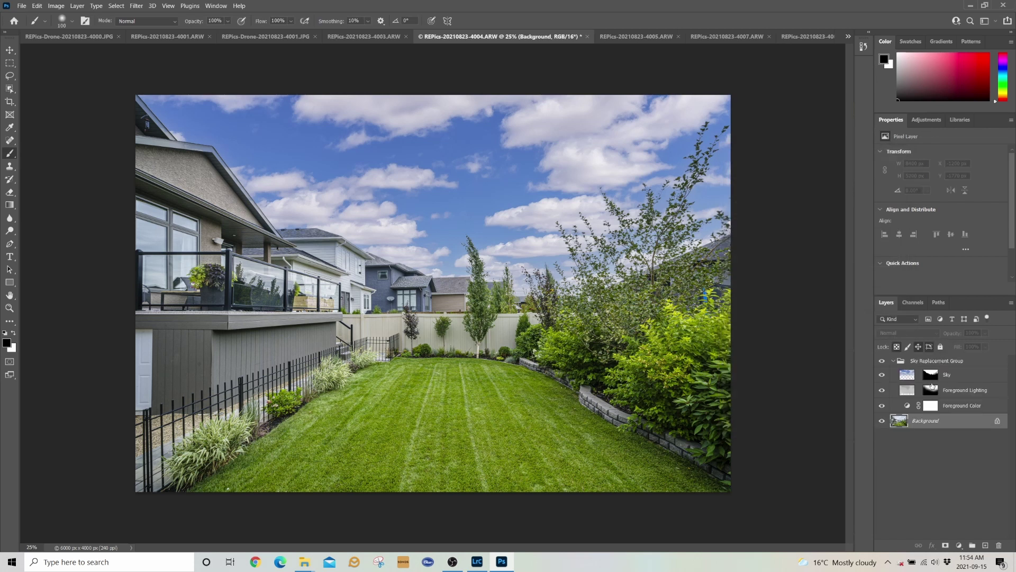
Step: Enlarge the brush to 175 and paint the Sky mask along the roof edge
scroll(312, 238, up, 3)
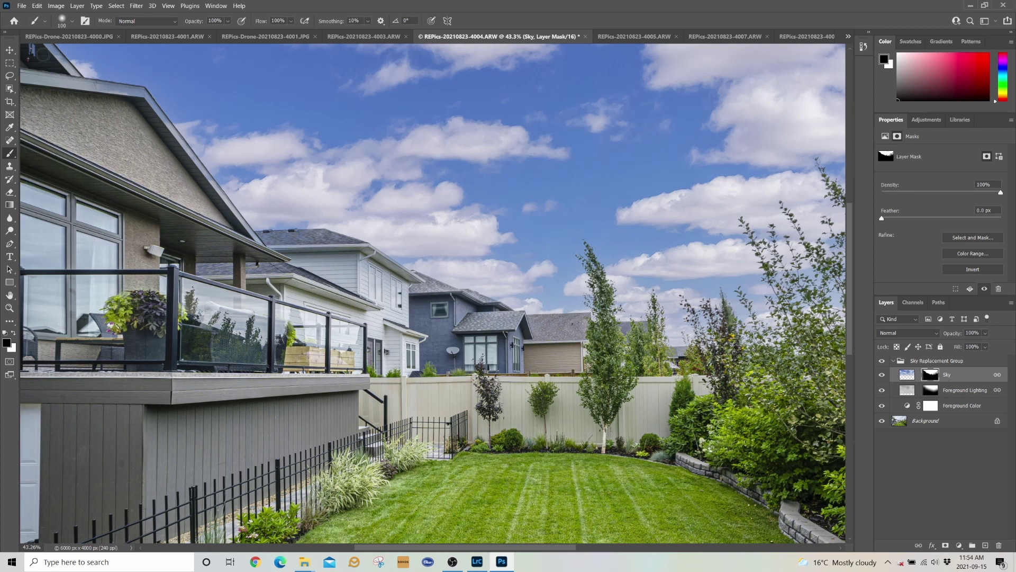
key(bracketright)
key(bracketright)
key(bracketright)
shift+click(136, 98)
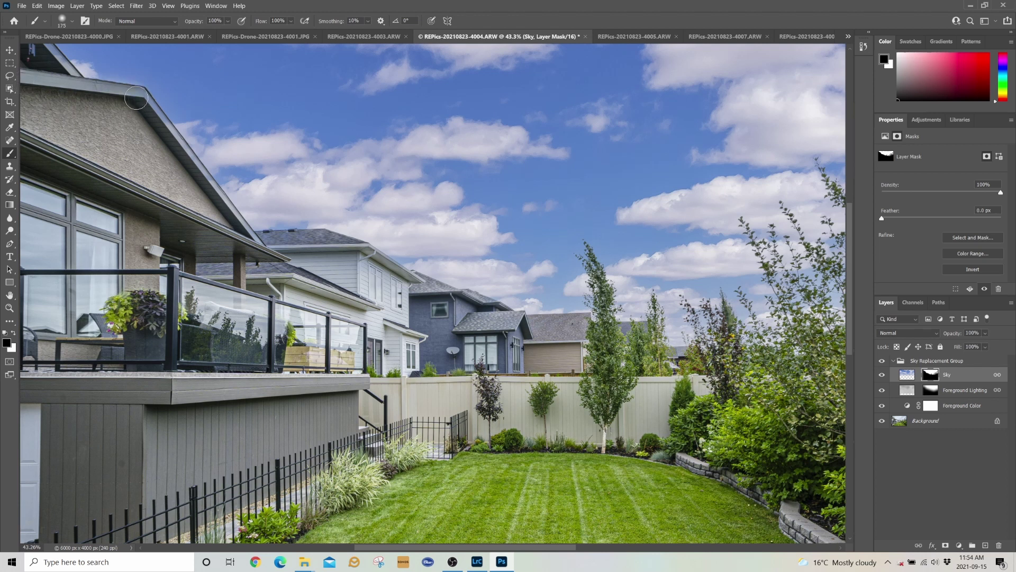
shift+click(253, 250)
Step: Raise the brush hardness and undo the stray dab on the mask
click(62, 21)
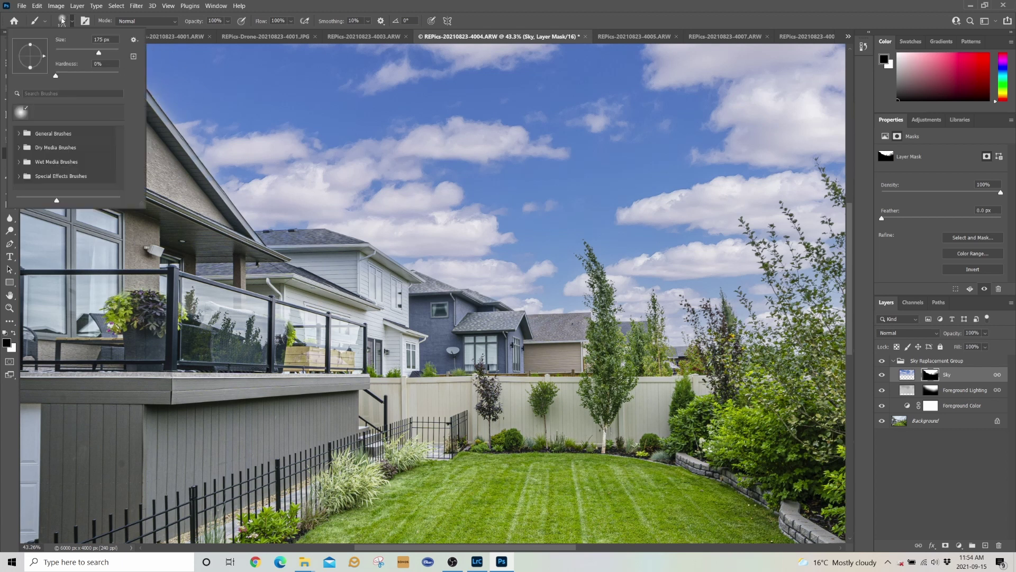
drag(56, 76, 78, 76)
click(226, 183)
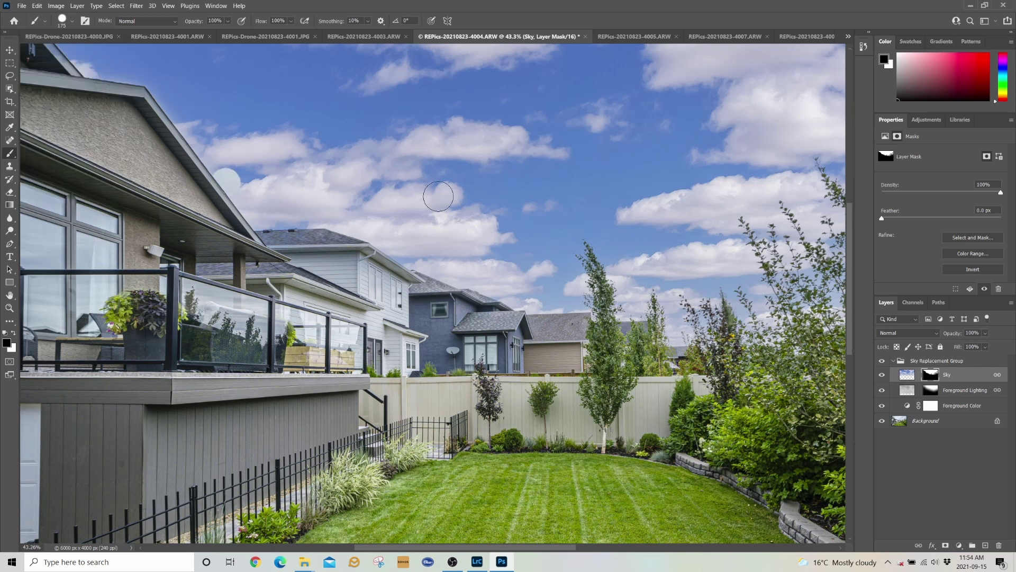
key(ctrl+z)
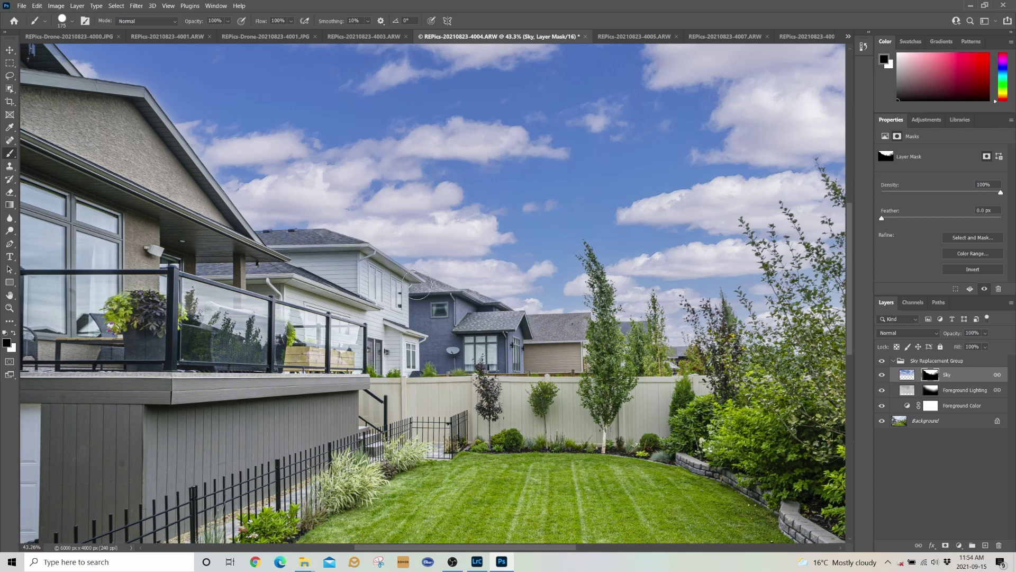
Step: Shrink the brush to 90 px and paint the gable so the porch lantern shows
key(bracketleft)
key(bracketleft)
key(bracketleft)
key(bracketleft)
key(bracketleft)
scroll(634, 338, down, 3)
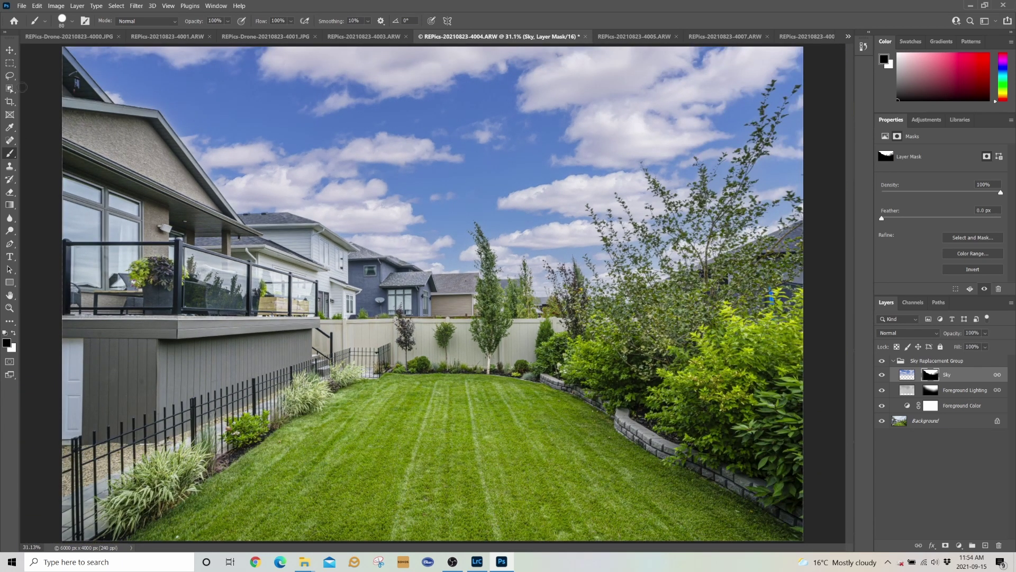
mouse_move(71, 80)
mouse_down()
mouse_move(93, 106)
mouse_move(98, 98)
mouse_move(62, 53)
mouse_up()
Step: Switch to patio photo REPics-20210823-4007.ARW and start Sky Replacement
click(626, 38)
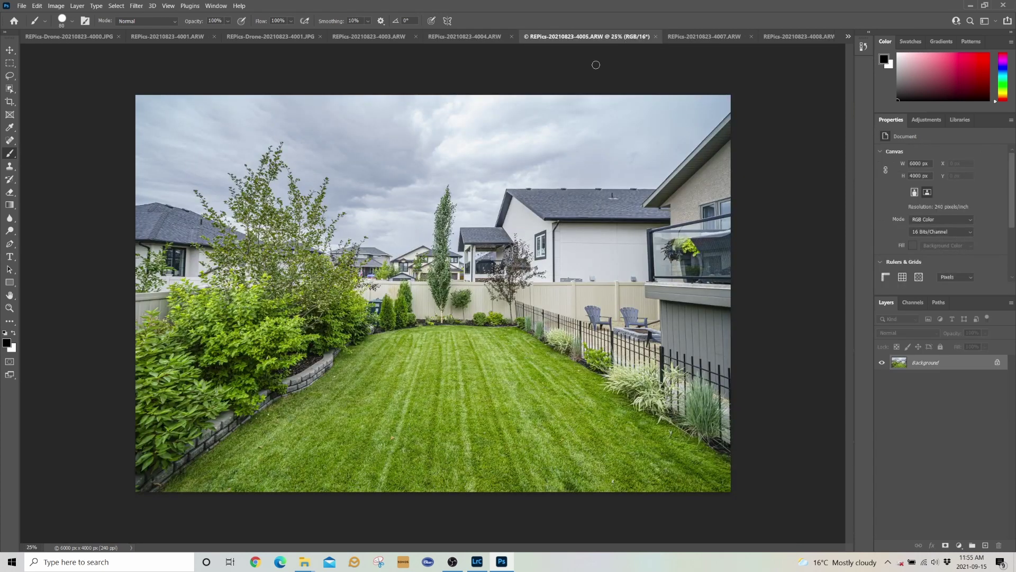
click(708, 36)
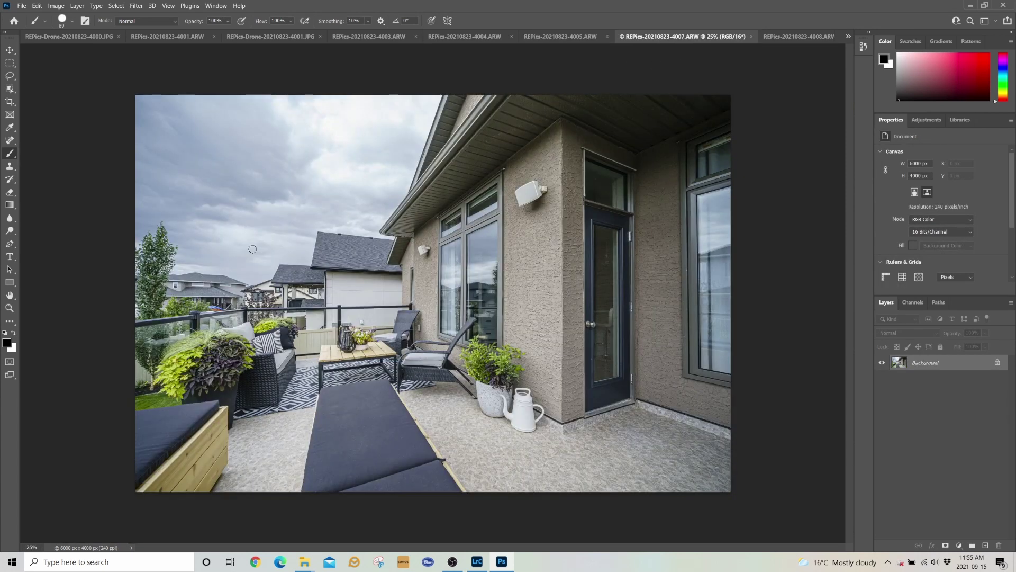
click(10, 50)
click(37, 5)
click(62, 247)
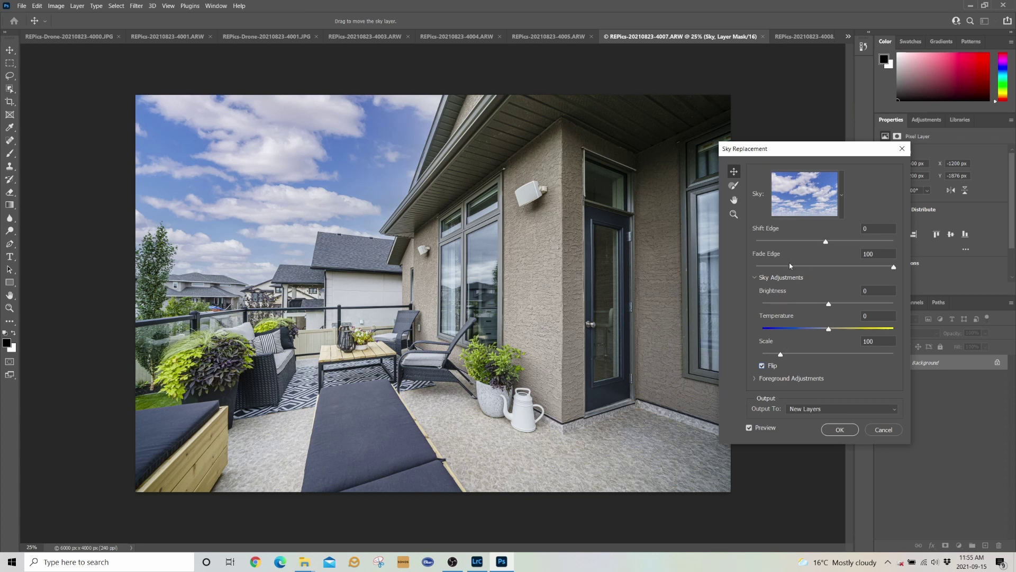
Step: Set Fade Edge to 21 and apply the blue cloudy sky
drag(785, 266, 779, 267)
click(760, 267)
click(874, 268)
click(783, 267)
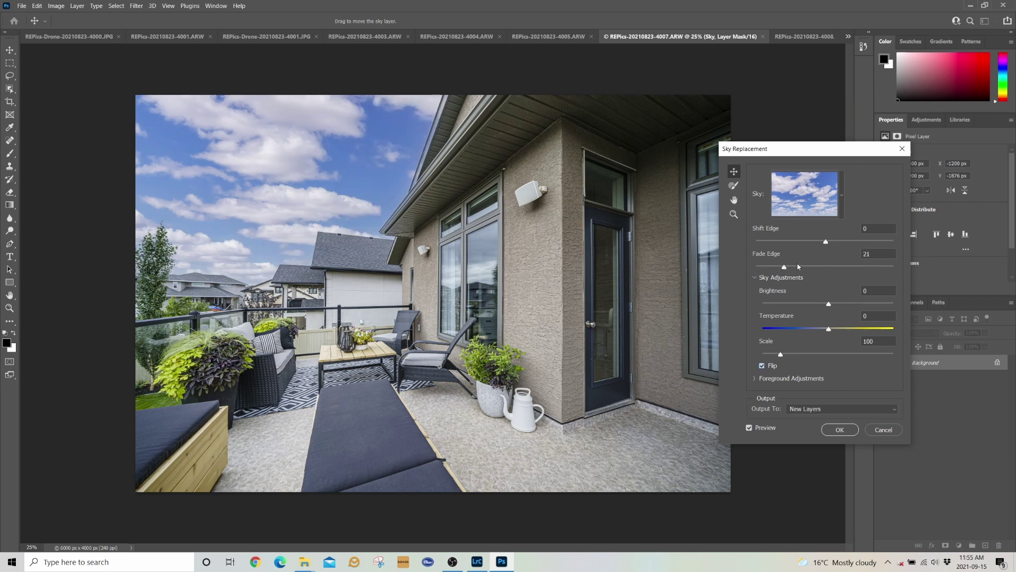
click(832, 433)
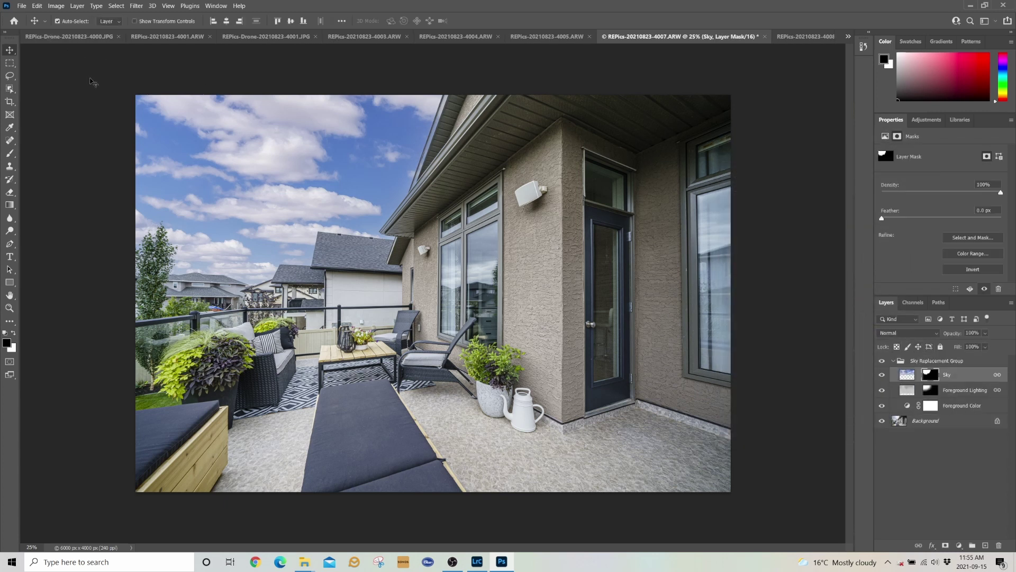
Step: Switch to the Brush tool and select the patio photo's Background layer
key(b)
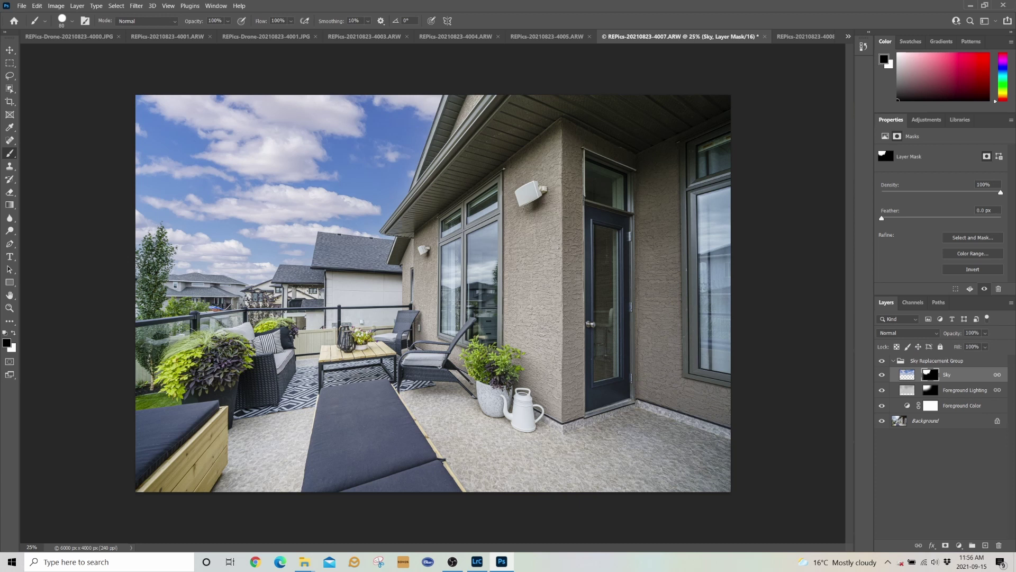
click(956, 422)
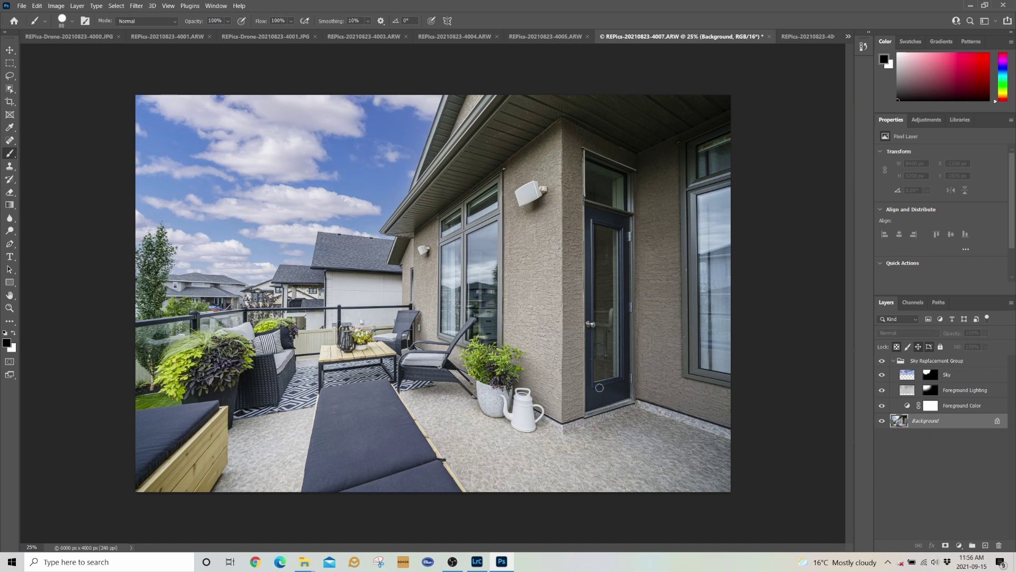
Step: Dodge the white neighbouring house and its roof using a 1700 px brush at 50% midtone exposure
key(o)
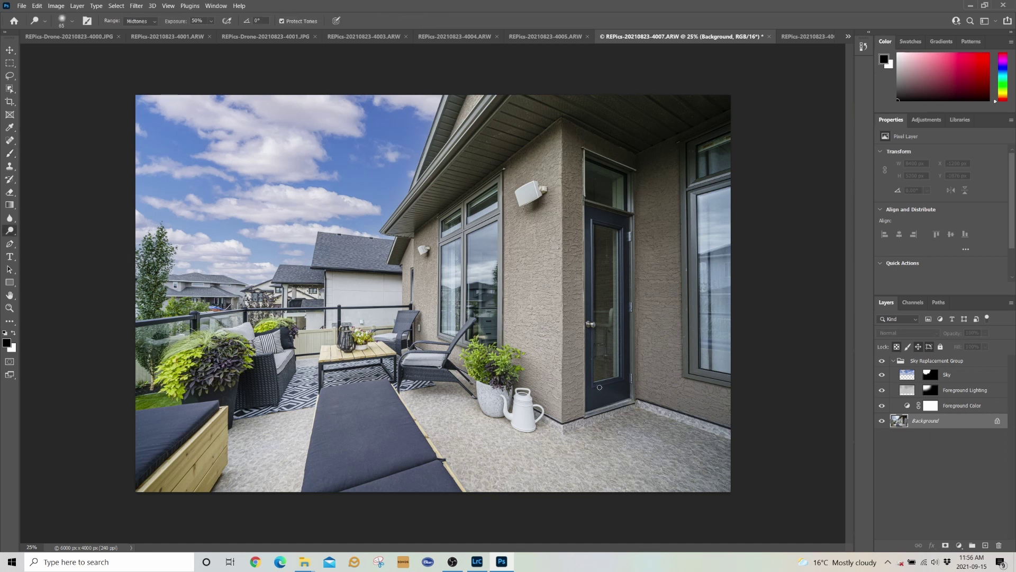
key(bracketright)
key(bracketright)
key(bracketright)
key(bracketright)
key(bracketright)
key(bracketright)
key(bracketright)
key(bracketright)
key(bracketright)
key(bracketright)
key(bracketright)
key(bracketright)
key(bracketright)
key(bracketright)
key(bracketright)
key(bracketright)
key(bracketright)
key(bracketright)
key(bracketright)
key(bracketright)
key(bracketright)
key(bracketright)
key(bracketright)
key(bracketright)
key(bracketright)
key(bracketright)
key(bracketright)
key(bracketright)
key(bracketright)
key(bracketright)
right_click(10, 231)
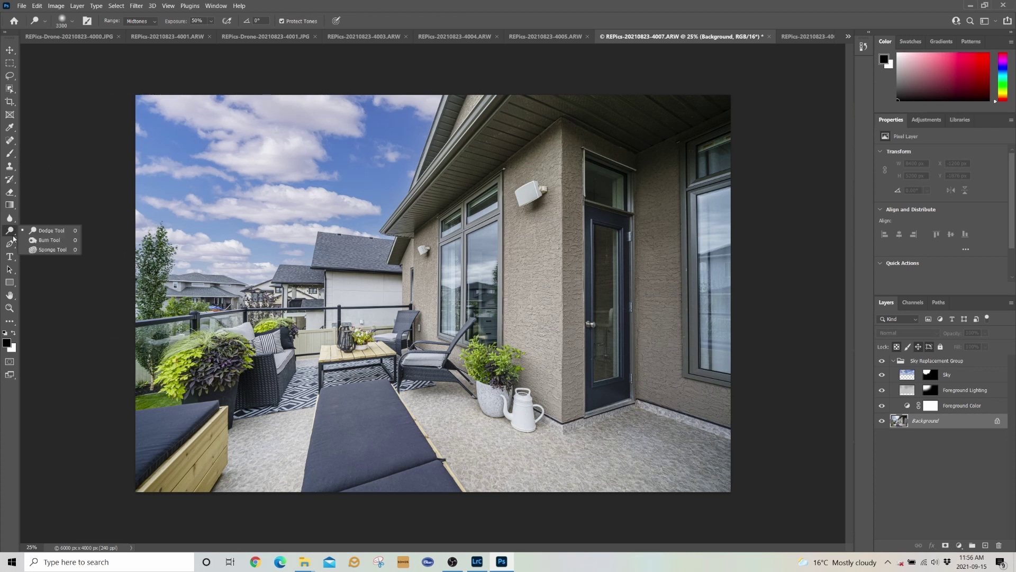
click(47, 231)
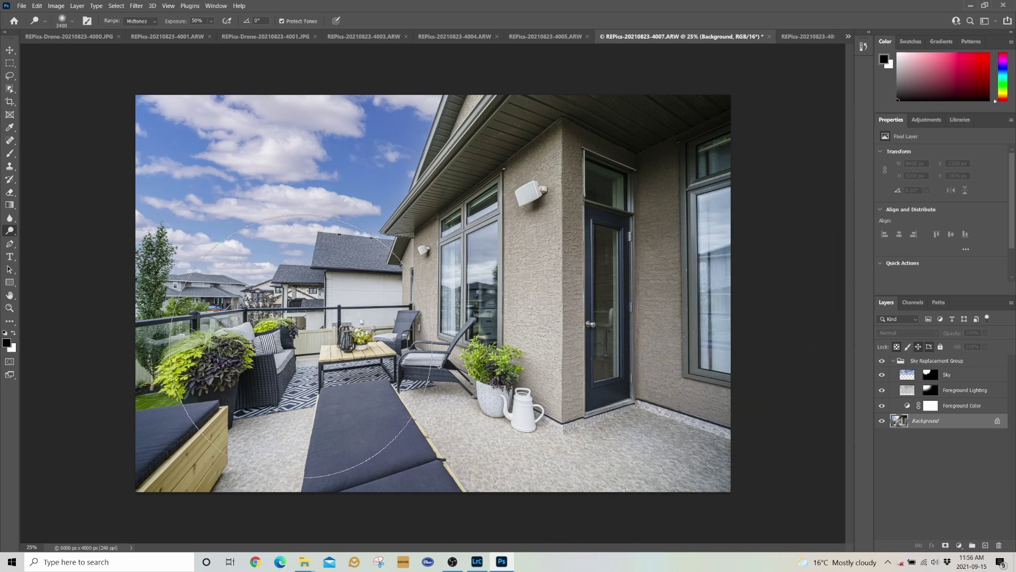
key(bracketleft)
key(bracketleft)
key(bracketleft)
key(bracketleft)
key(bracketleft)
key(bracketleft)
key(bracketleft)
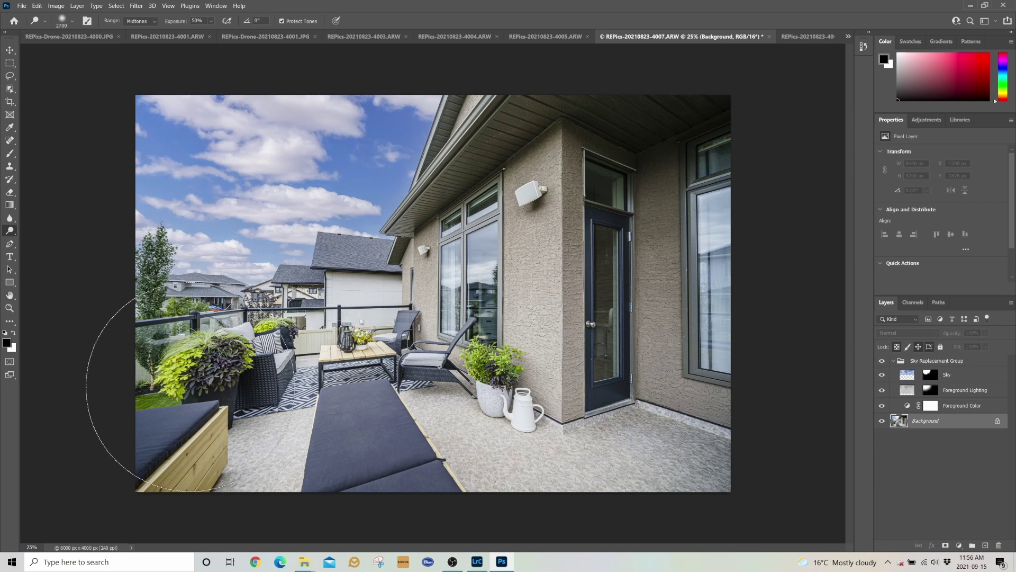
key(bracketleft)
key(bracketleft)
key(bracketleft)
key(bracketleft)
key(bracketleft)
key(bracketleft)
key(bracketleft)
key(bracketleft)
key(bracketleft)
key(bracketleft)
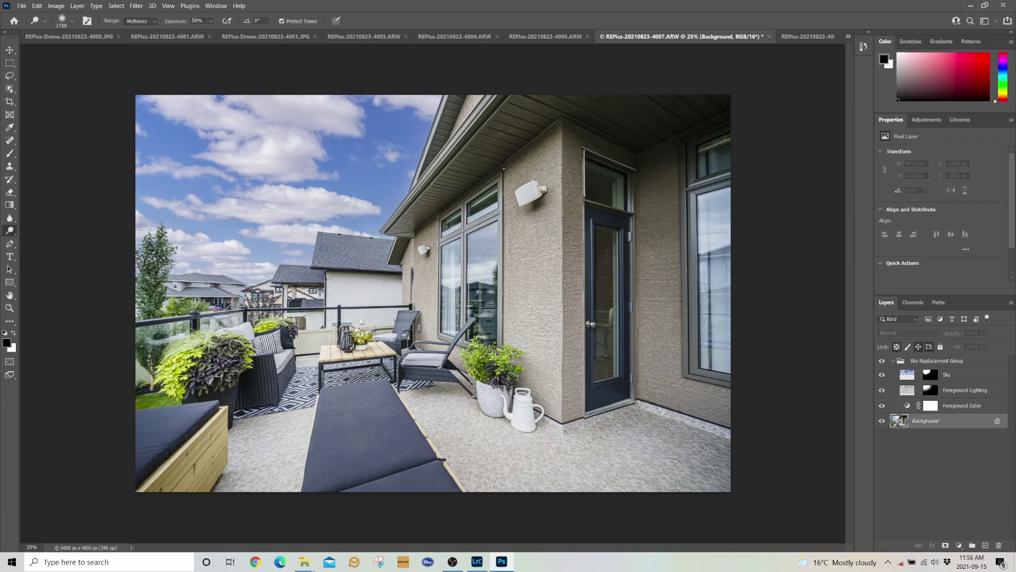
click(349, 286)
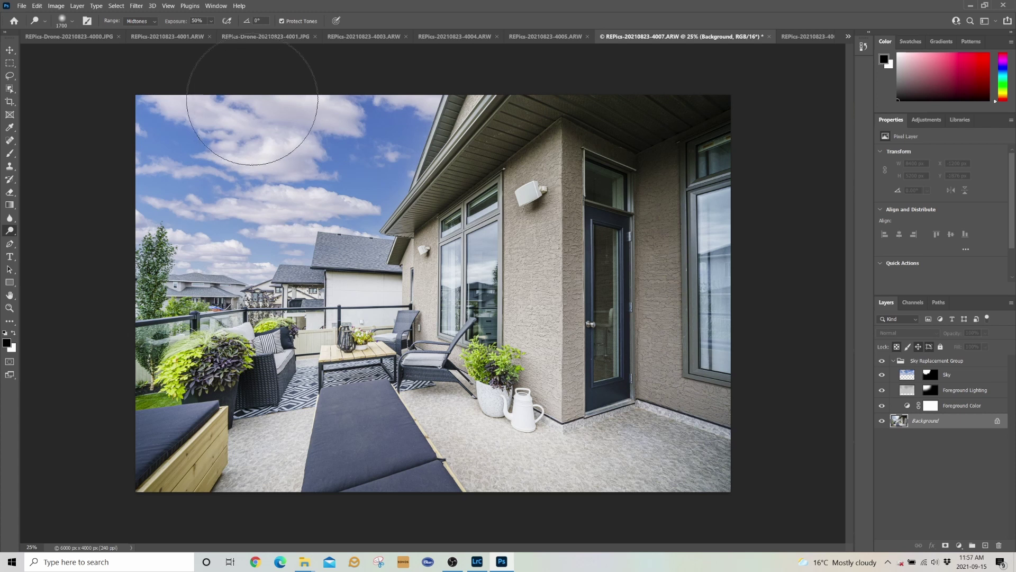
Step: On drone photo REPics-Drone-20210823-4000.JPG, dodge the driveway and garage with a slightly larger brush
click(69, 36)
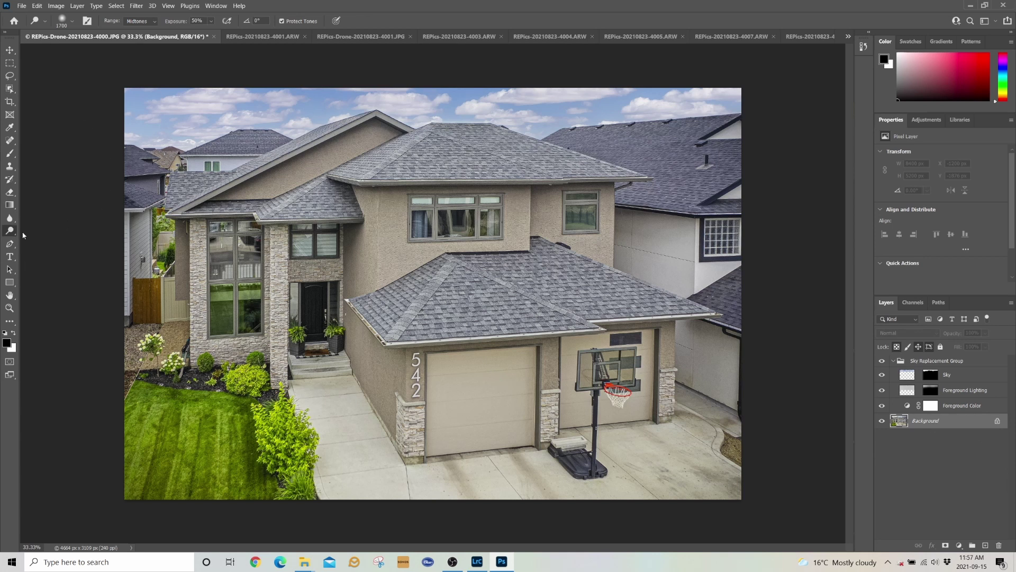
key(bracketright)
key(bracketright)
key(bracketright)
key(bracketright)
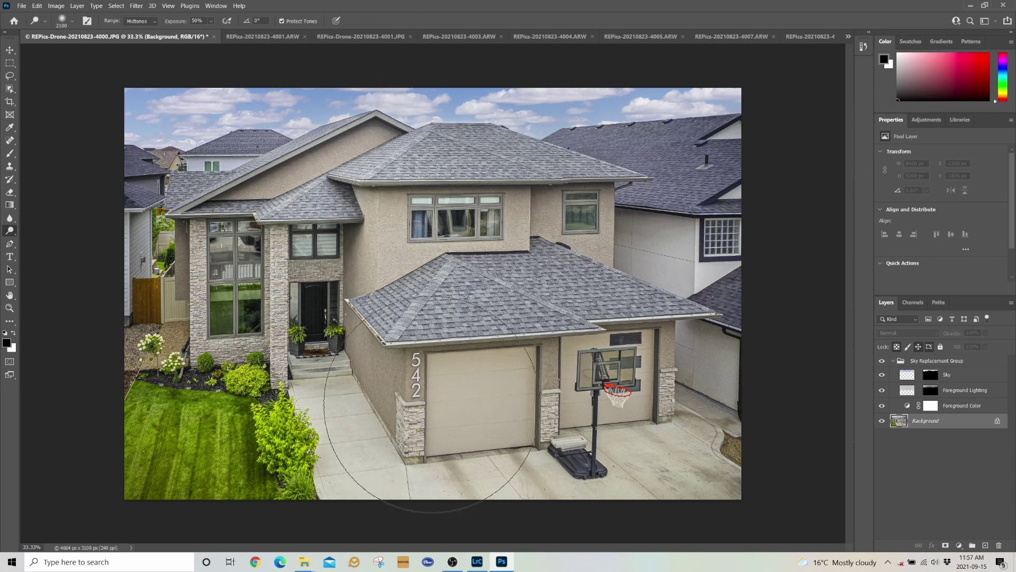
mouse_move(446, 412)
mouse_down()
mouse_move(434, 432)
mouse_move(509, 418)
mouse_up()
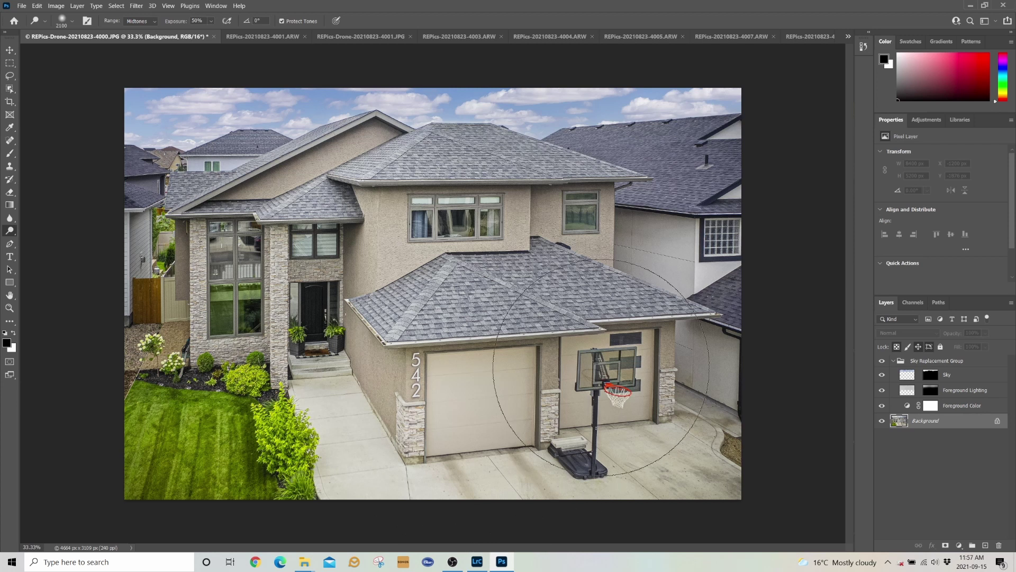
drag(607, 362, 606, 365)
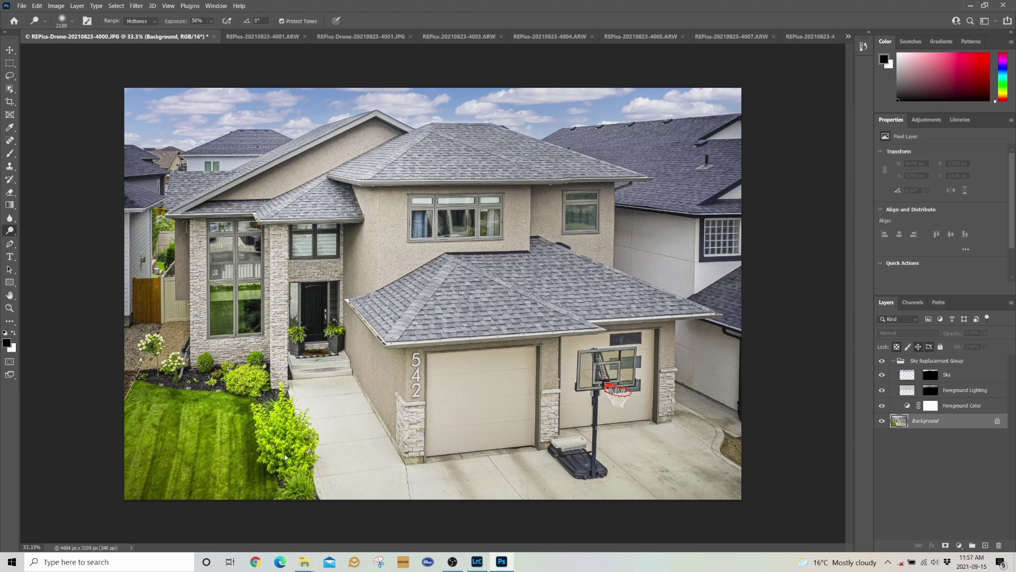
key(v)
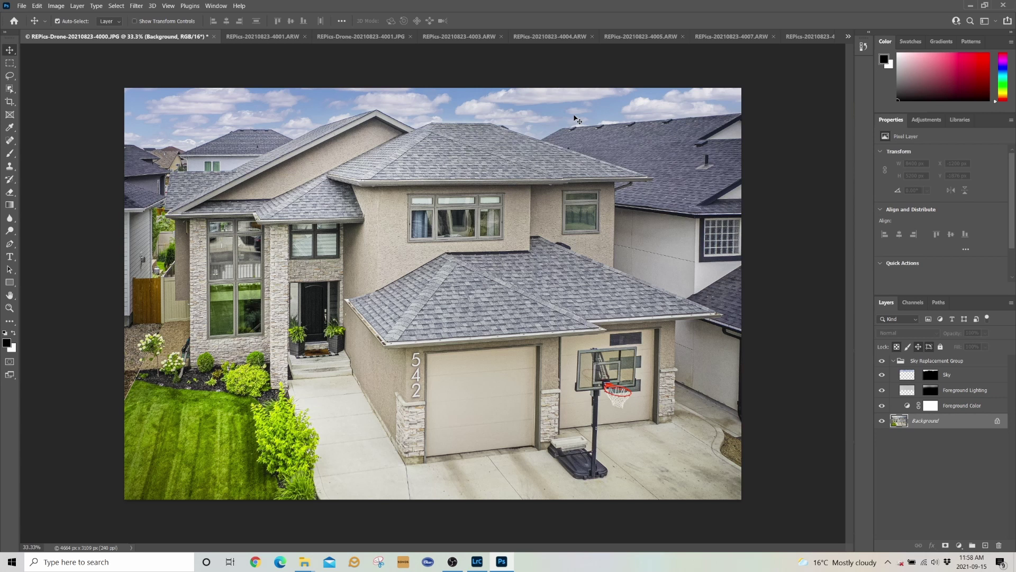
Step: Bring the Edge window showing the Blue Sky Replacement Pack store page to the front
key(alt+Tab)
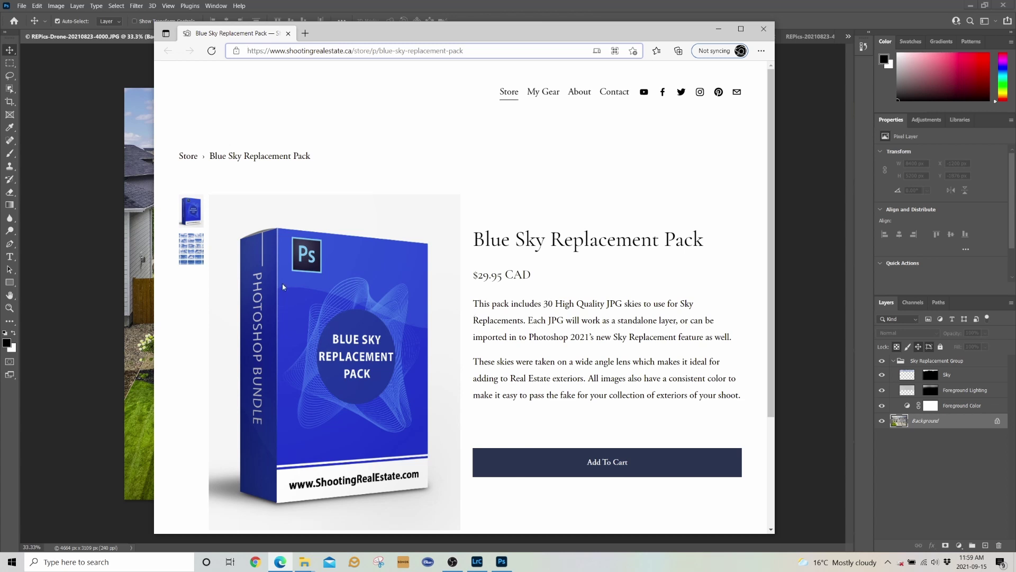
Step: Switch the product image to the second thumbnail, a grid previewing the pack's blue cloudy skies
click(195, 259)
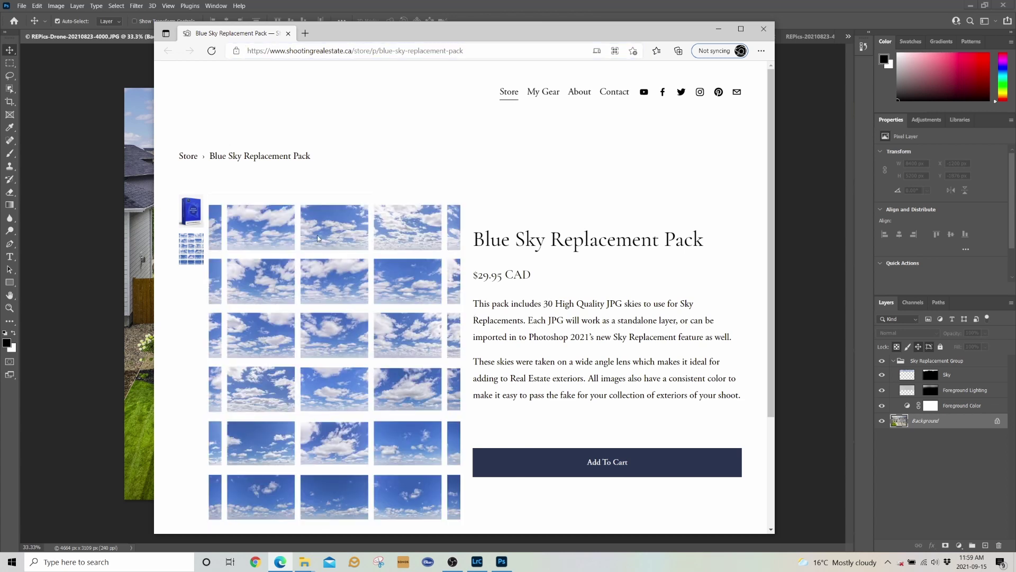